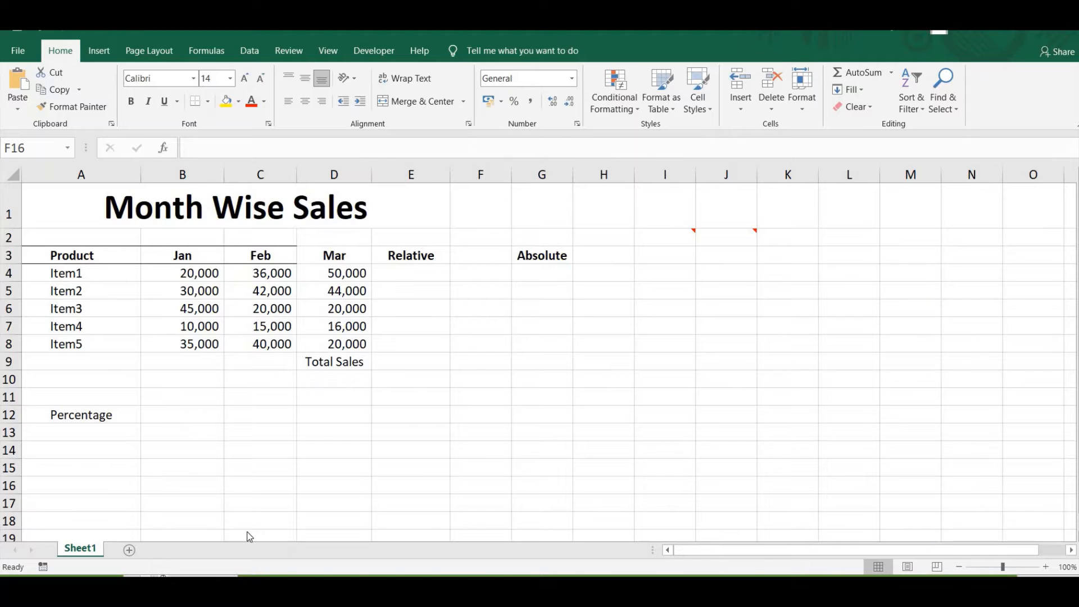
Total Item1's January to March sales in cell E4 with an AutoSum of B4:D4.
click(406, 275)
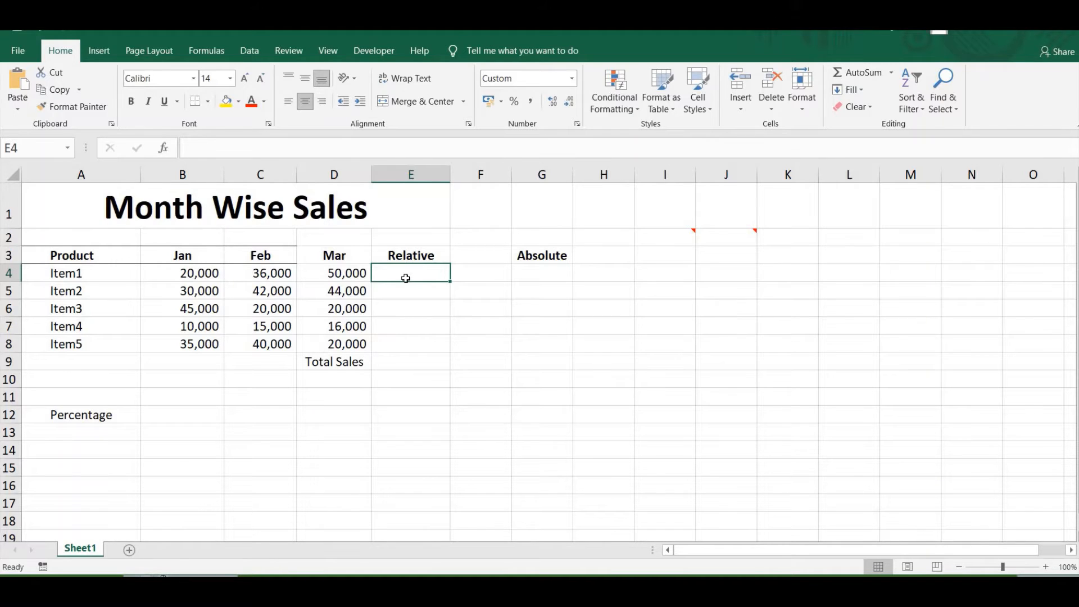
key(alt+equal)
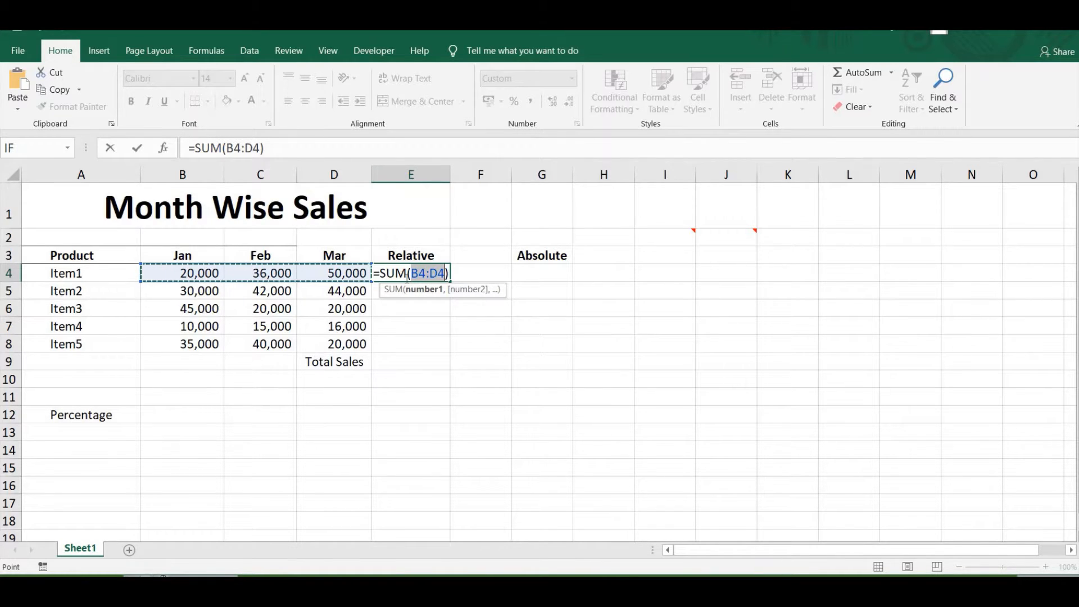
key(Tab)
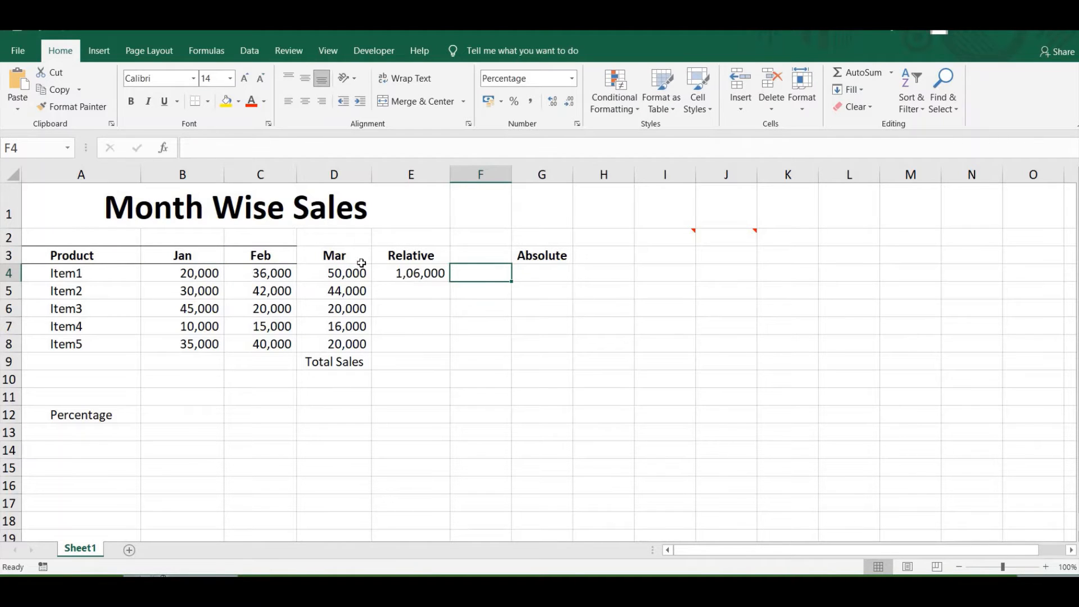
Copy the Item1 total formula from E4 down to E6, one row at a time, to total Item2 and Item3.
click(391, 291)
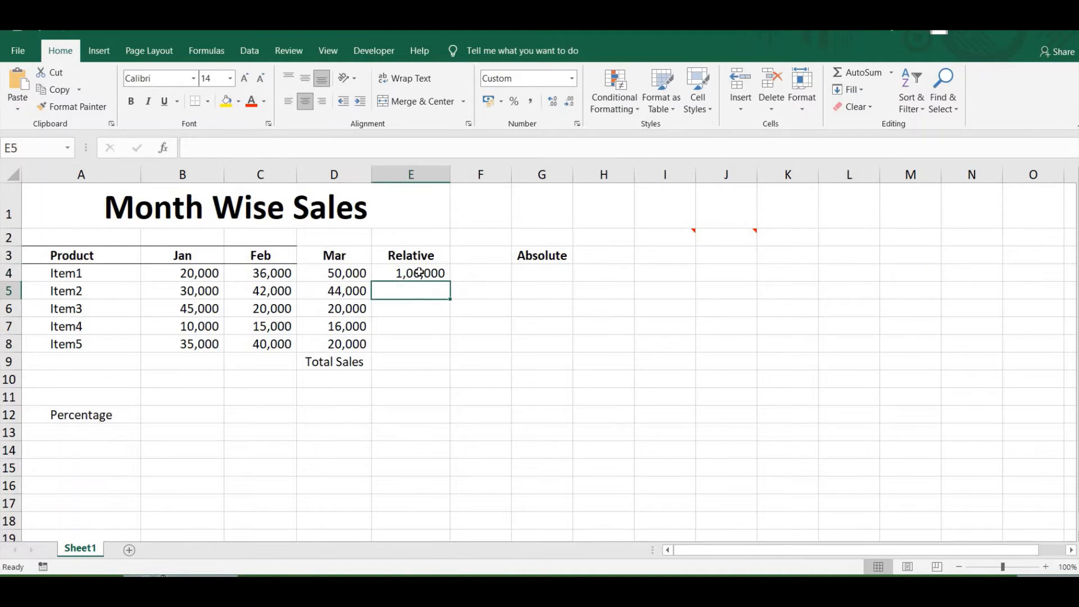
click(418, 273)
drag(452, 283, 450, 295)
click(415, 309)
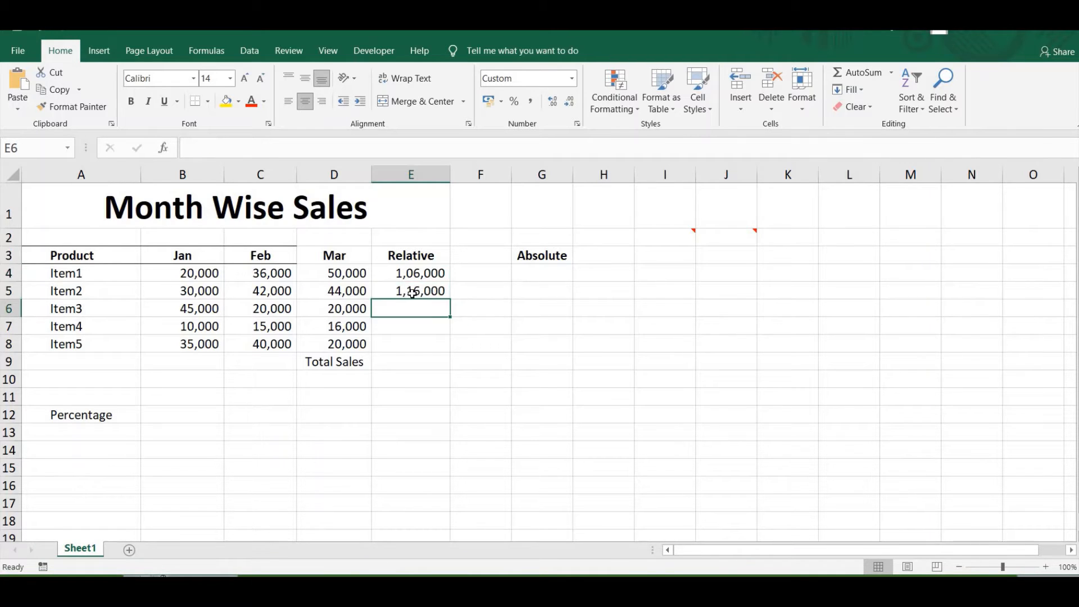
click(415, 292)
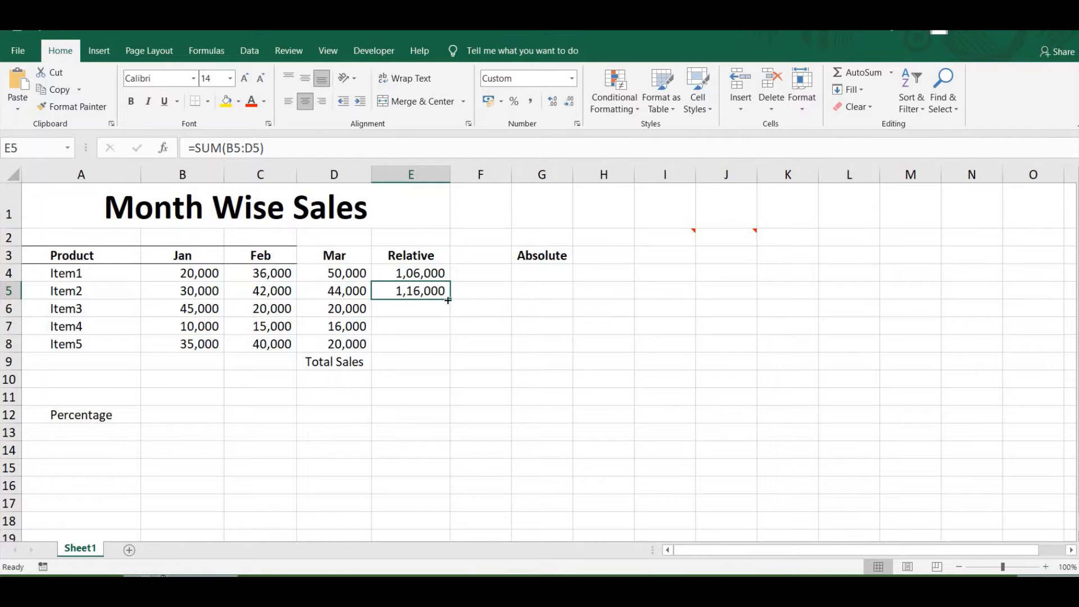
drag(448, 299, 450, 310)
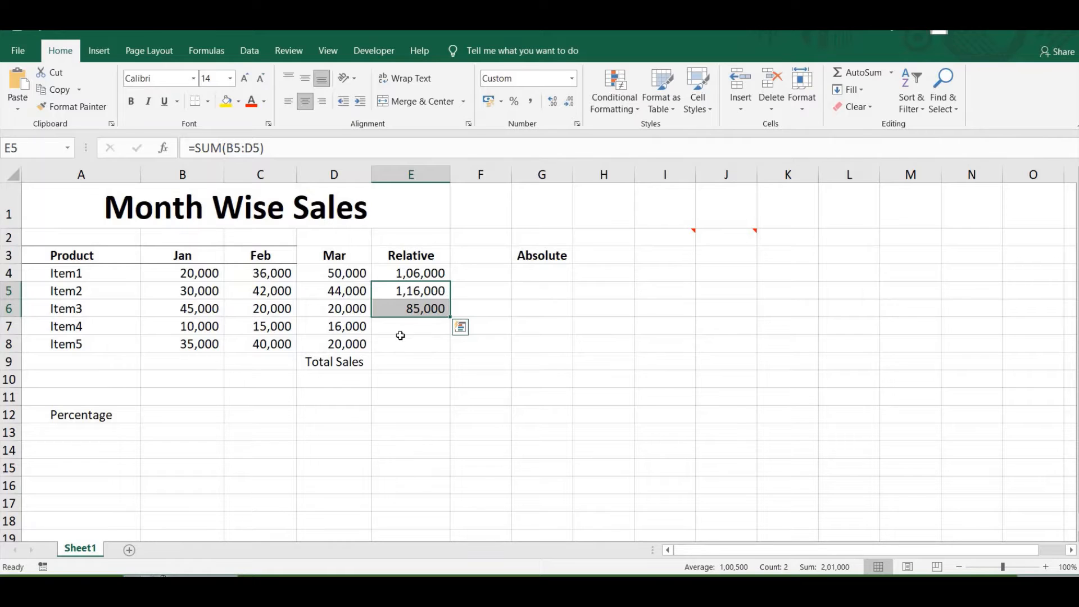
Fill the Item3 total formula in E6 down to E8 to total Item4 and Item5.
click(379, 321)
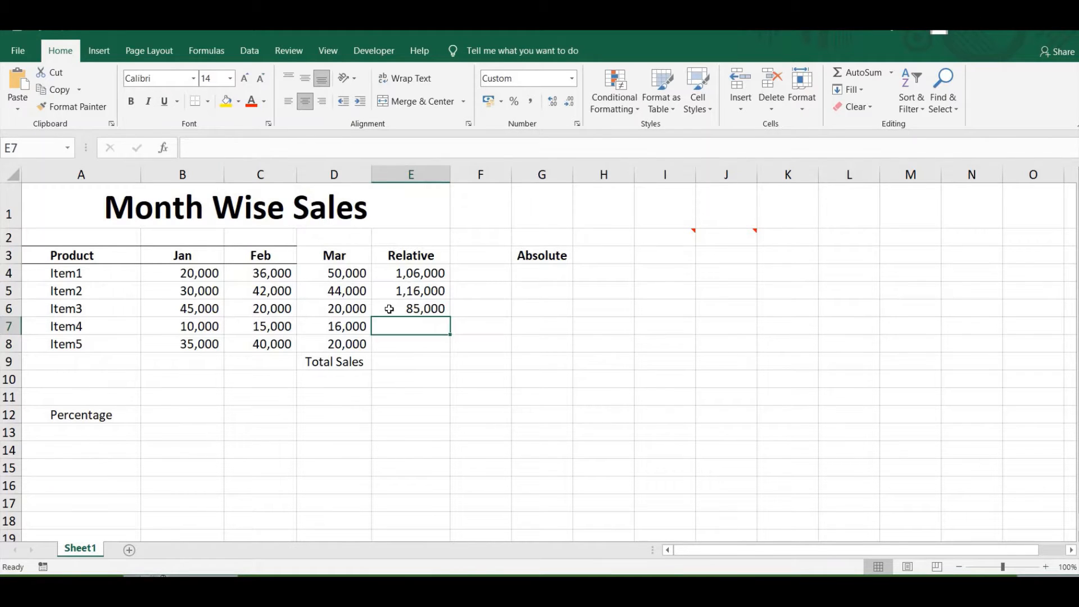
click(391, 308)
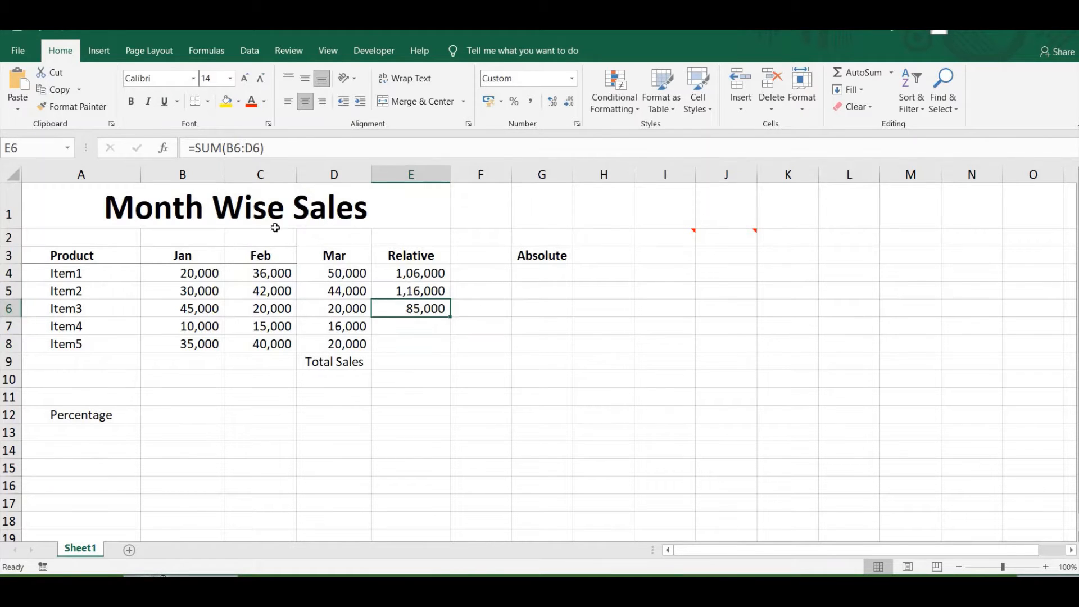
click(407, 323)
click(438, 313)
drag(449, 317, 450, 352)
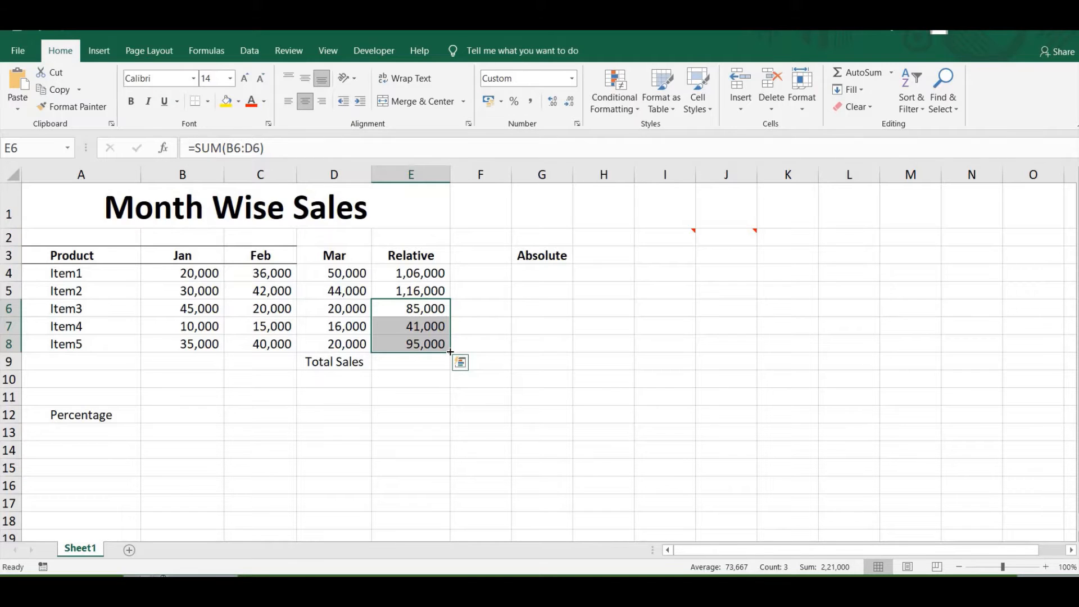
Add the overall Total Sales in cell E9 with an AutoSum of E4:E8.
click(428, 369)
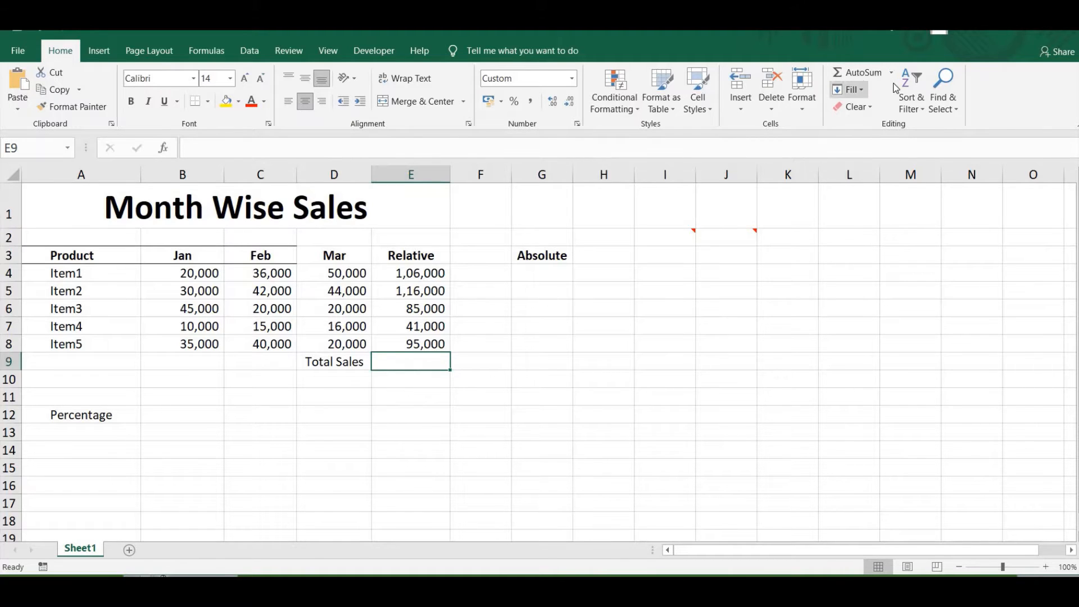
click(867, 71)
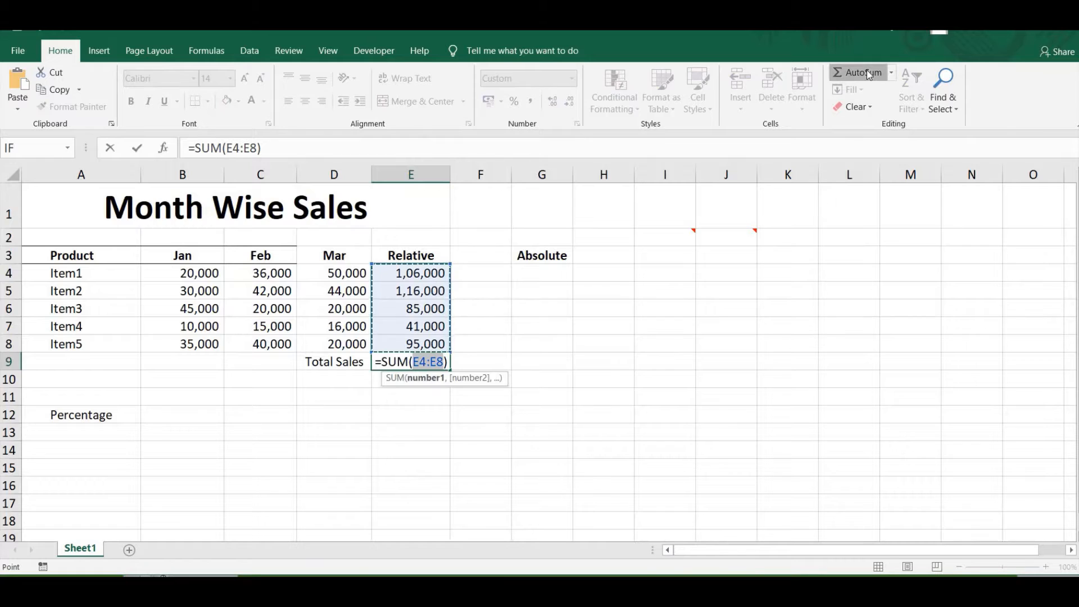
click(867, 69)
click(423, 406)
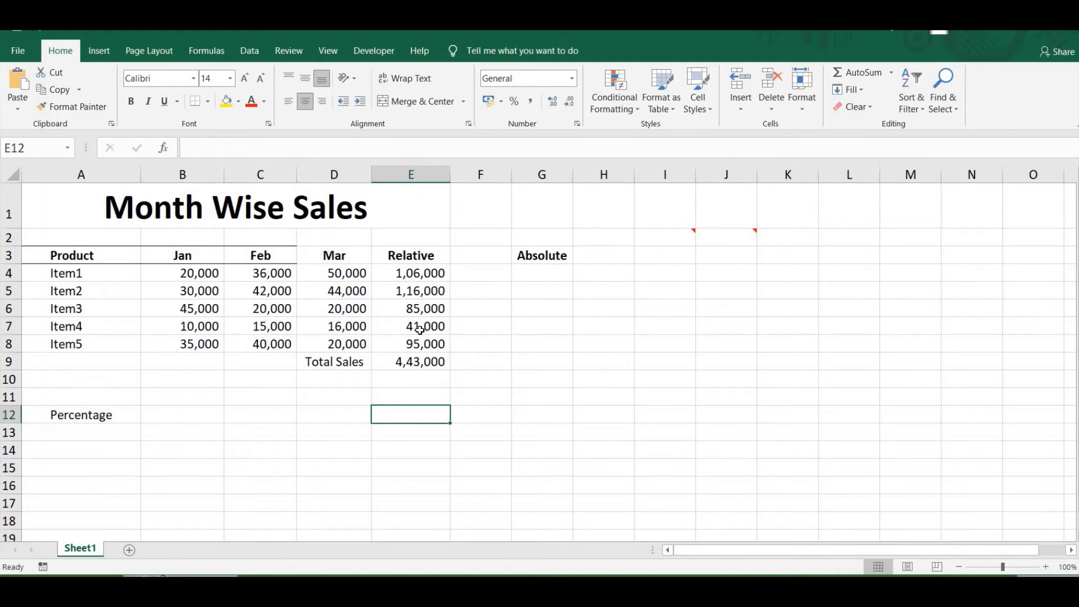
click(415, 361)
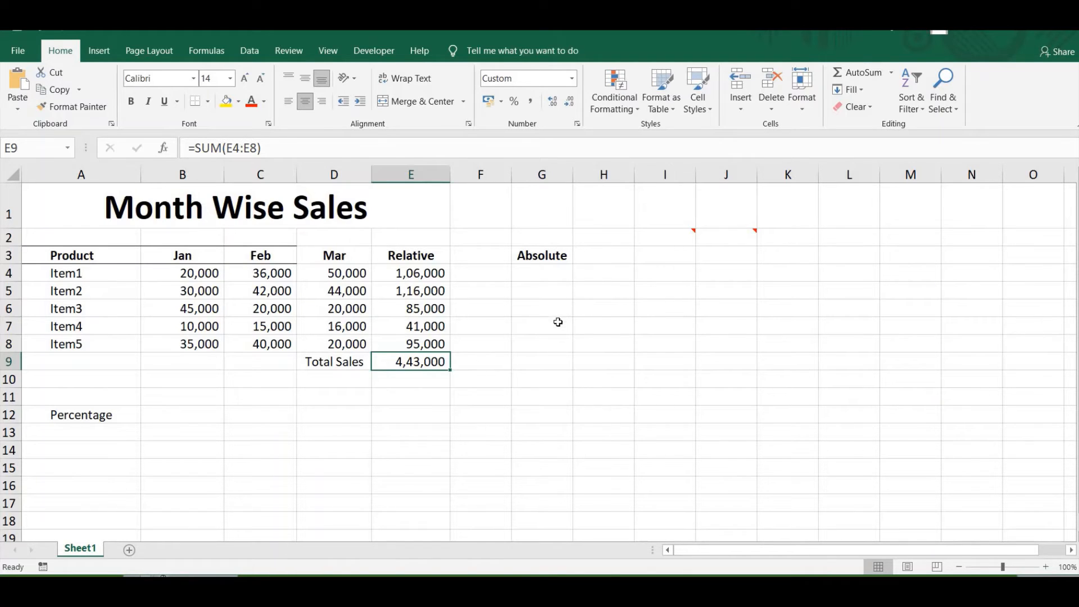
Enter the formula =E4/$E$9 in cell G4 to divide Item1's total by the fixed Total Sales cell.
click(545, 275)
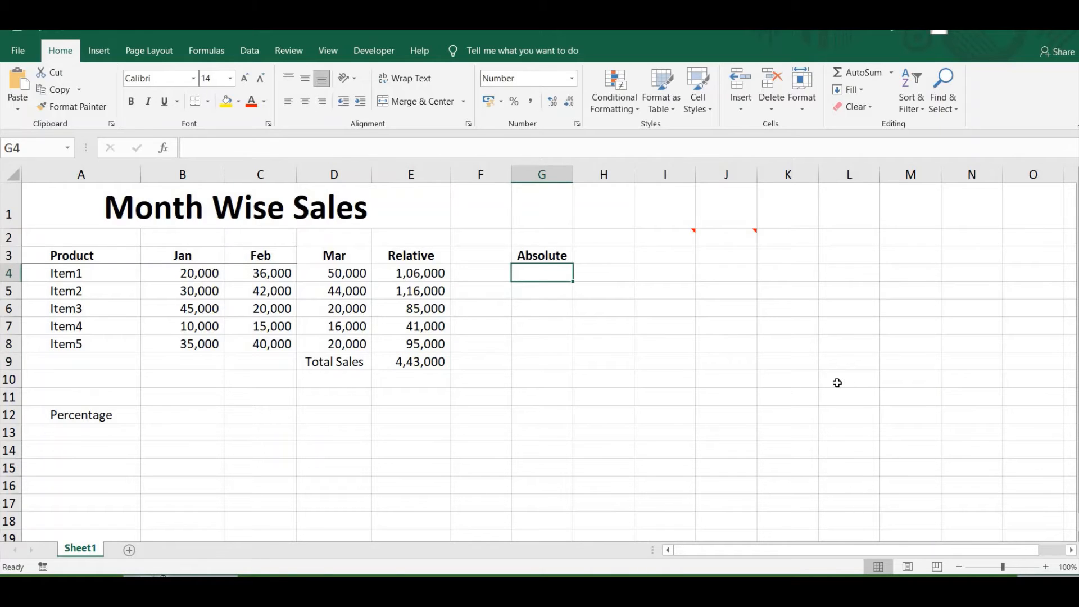
text(=)
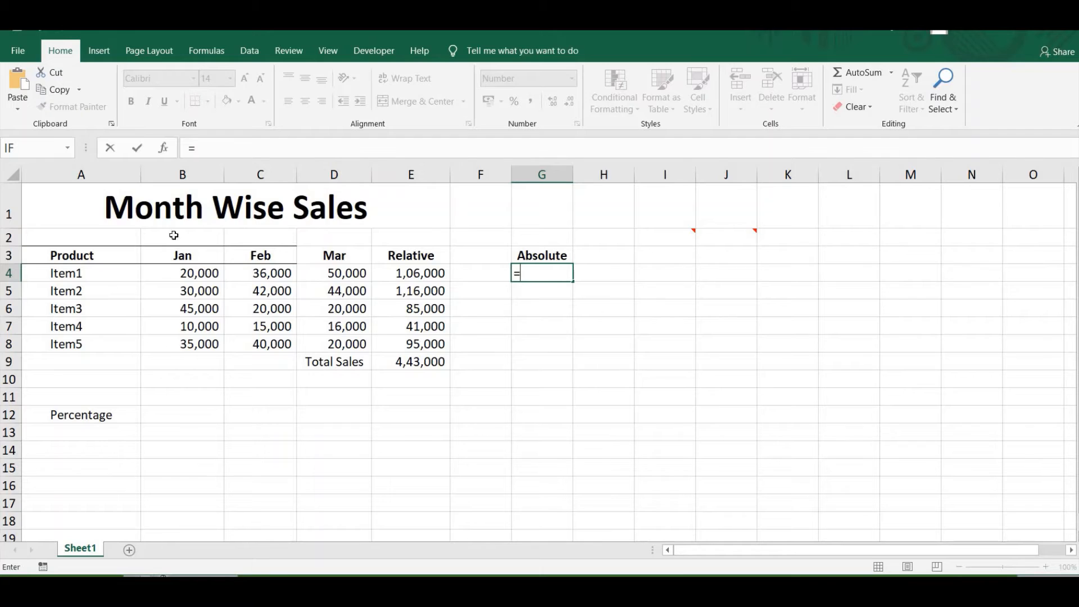
click(430, 273)
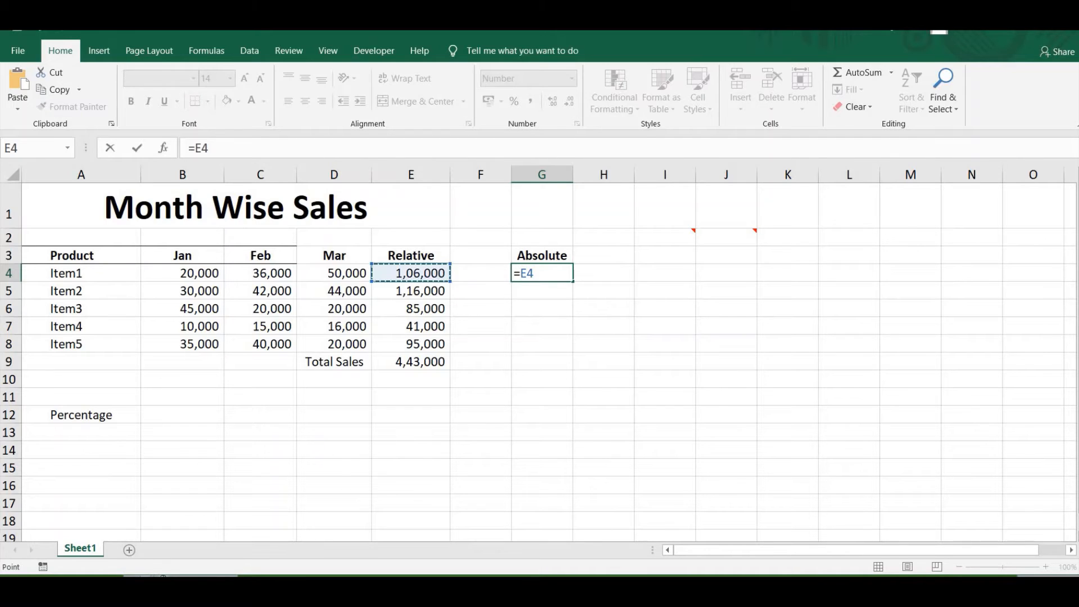
text(/)
click(422, 360)
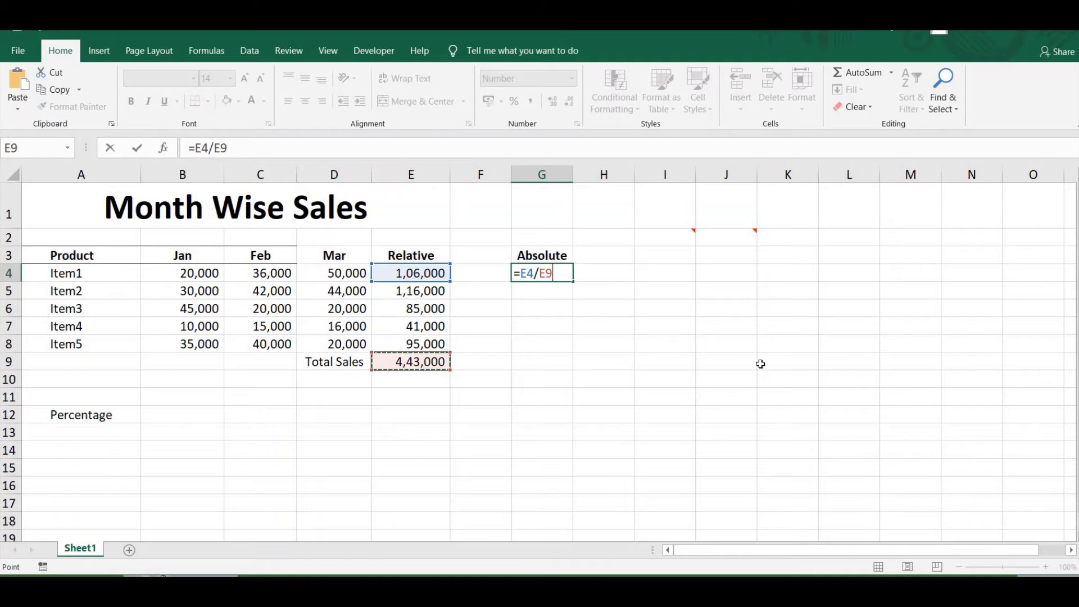
key(Left)
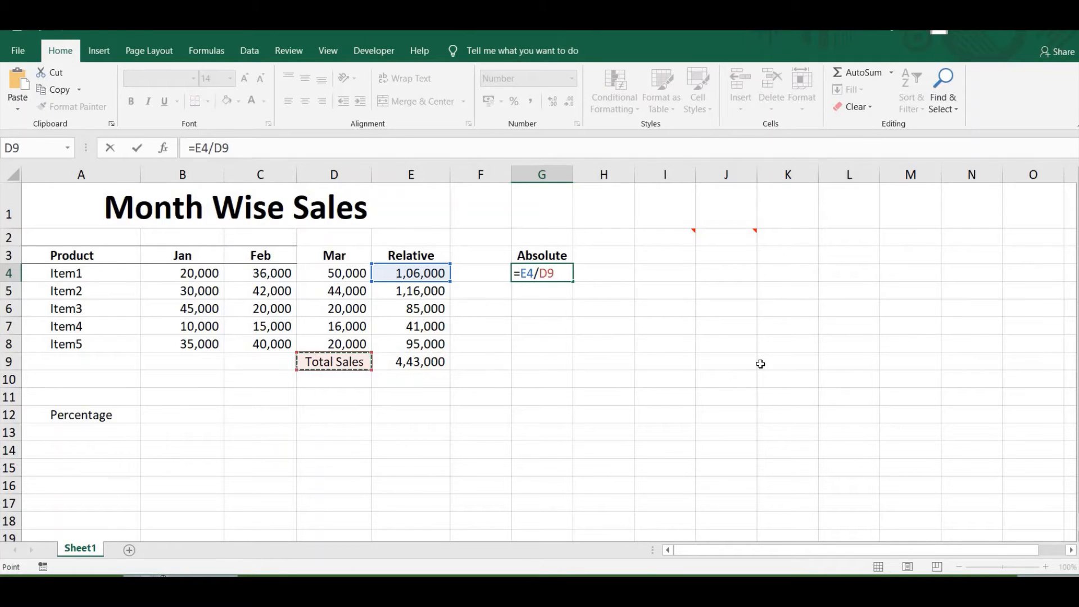
key(BackSpace)
key(BackSpace)
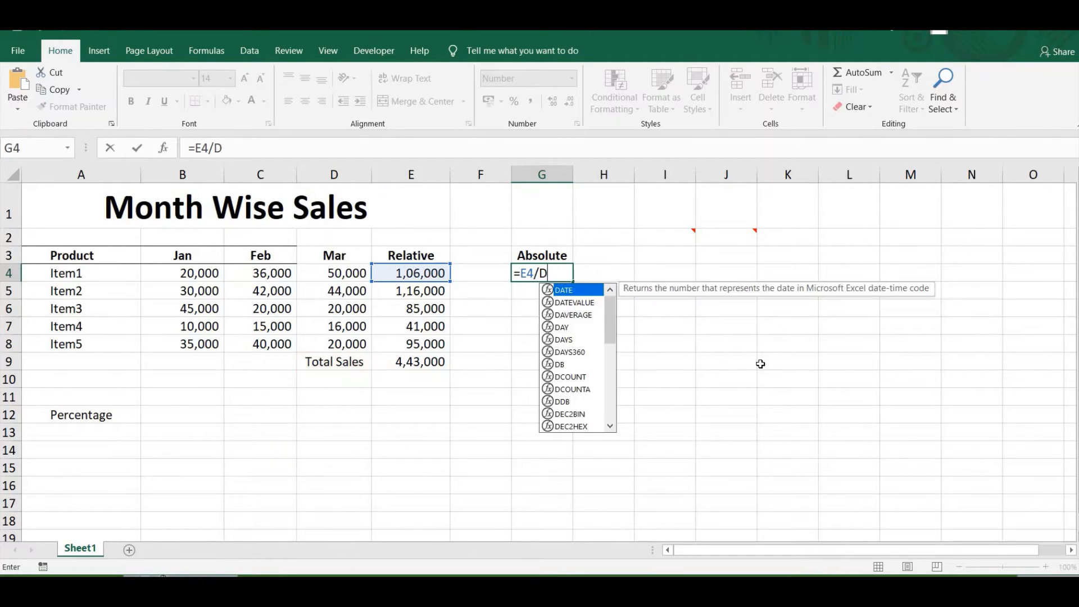
text($)
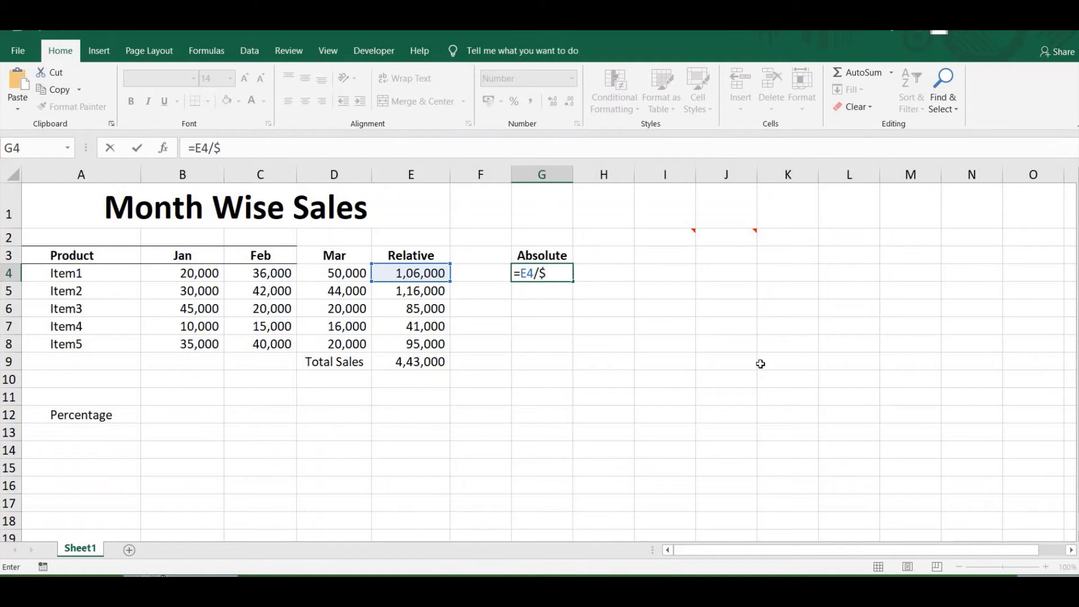
text(E$9)
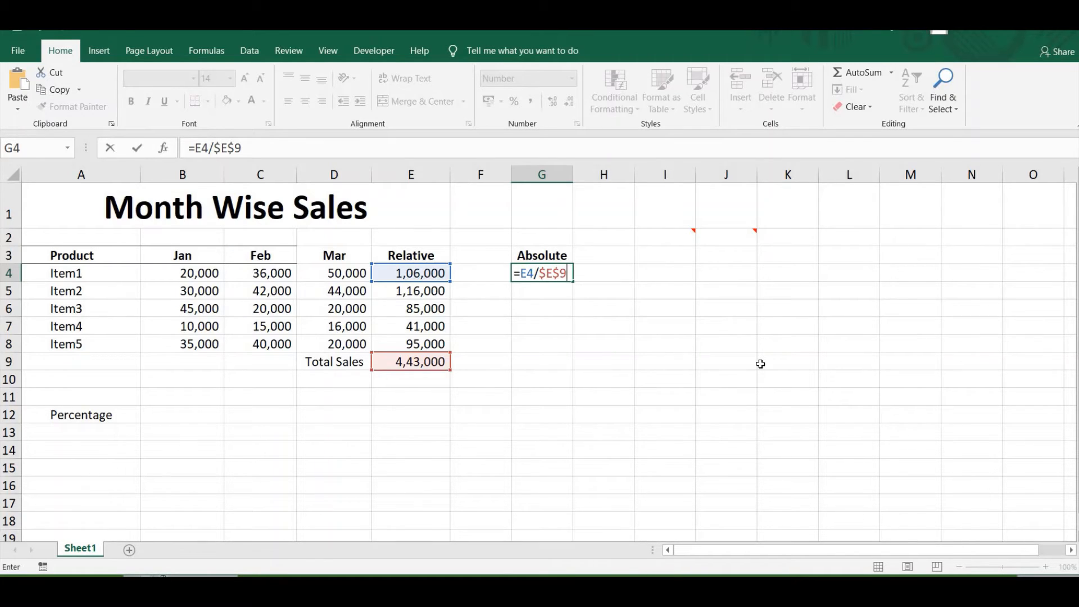
key(Return)
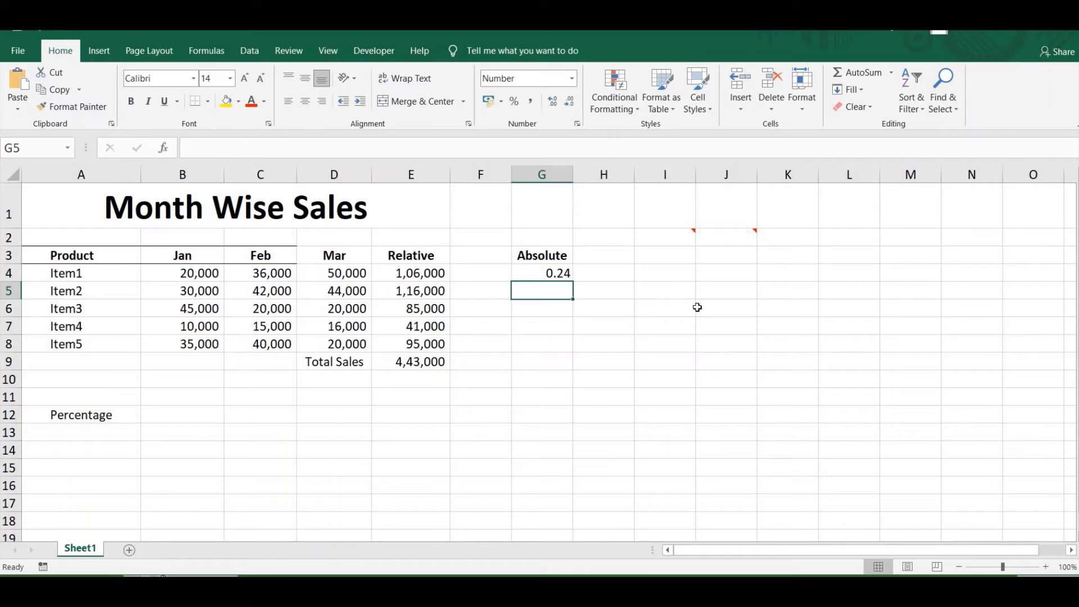
Fill the absolute-reference formula in G4 down to G8 for the remaining items.
click(541, 273)
drag(574, 281, 579, 349)
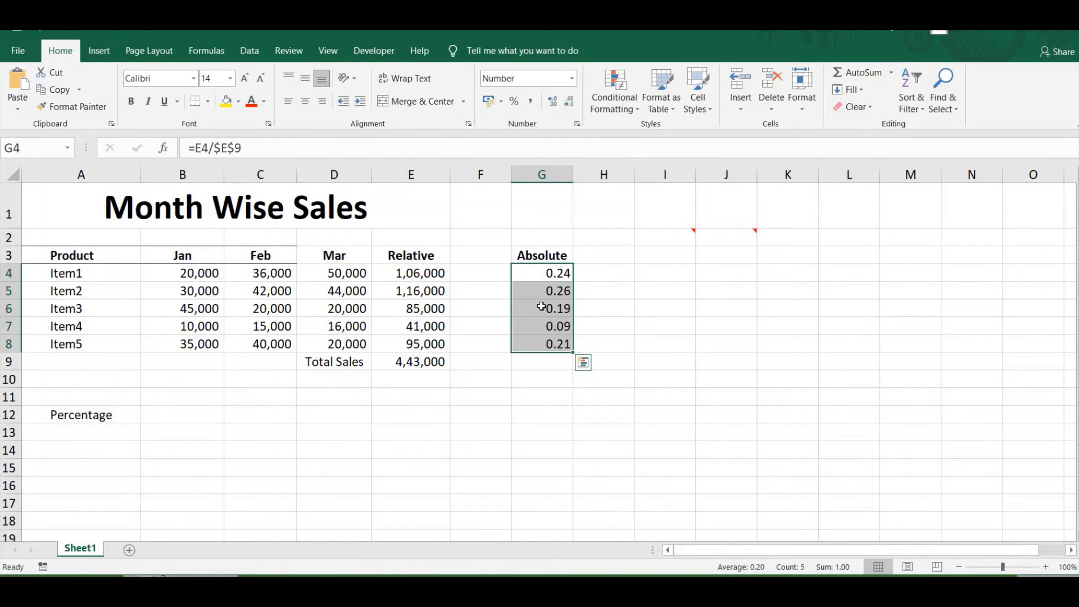
click(558, 394)
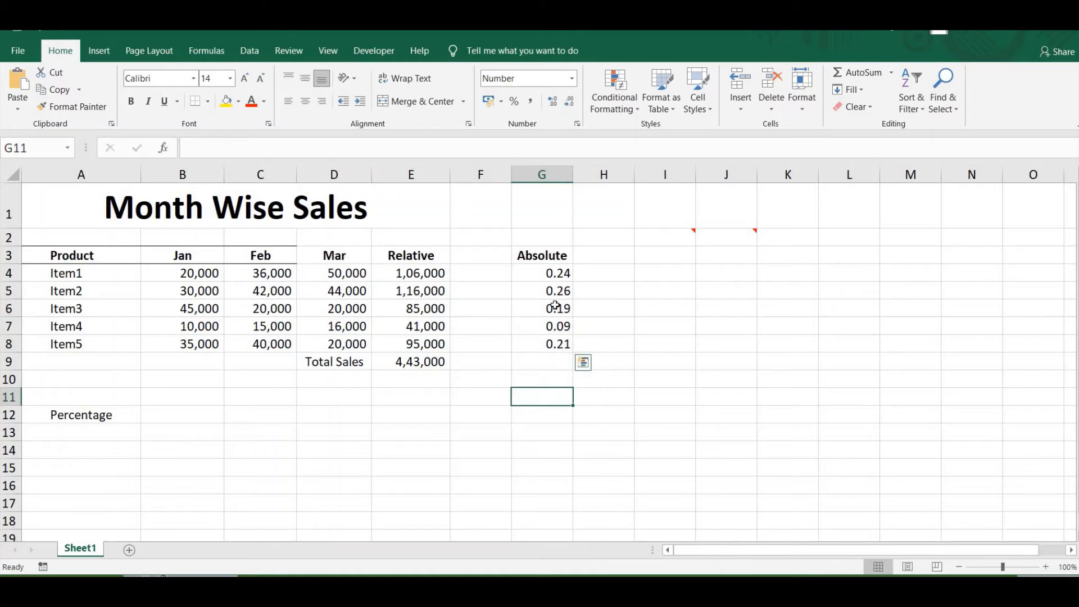
Examine the formulas in G4:G8 and E9 to compare how the item and Total Sales references behave when copied.
click(559, 292)
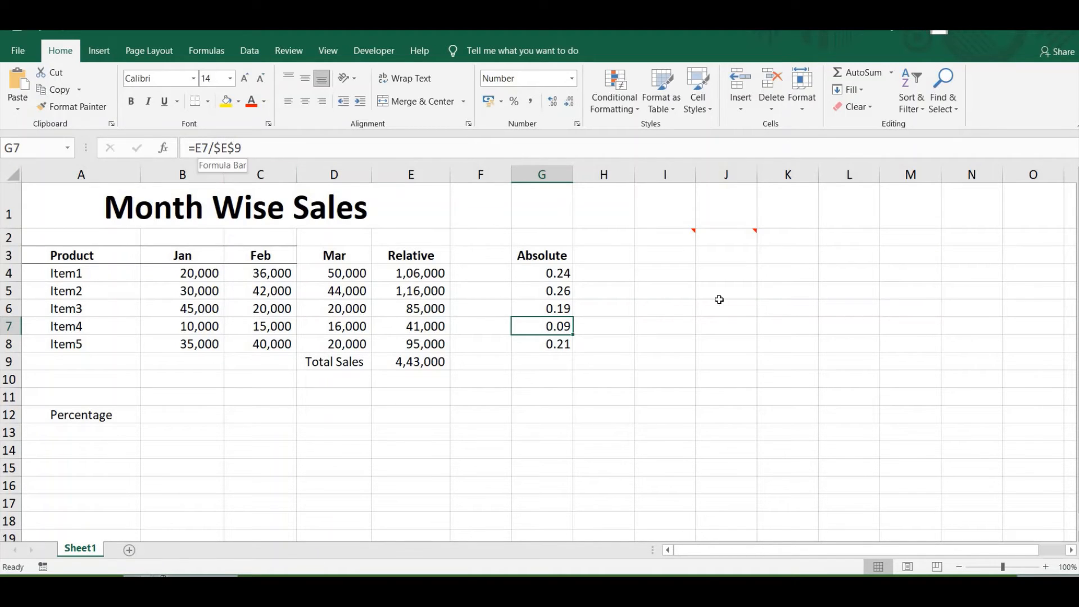
click(540, 273)
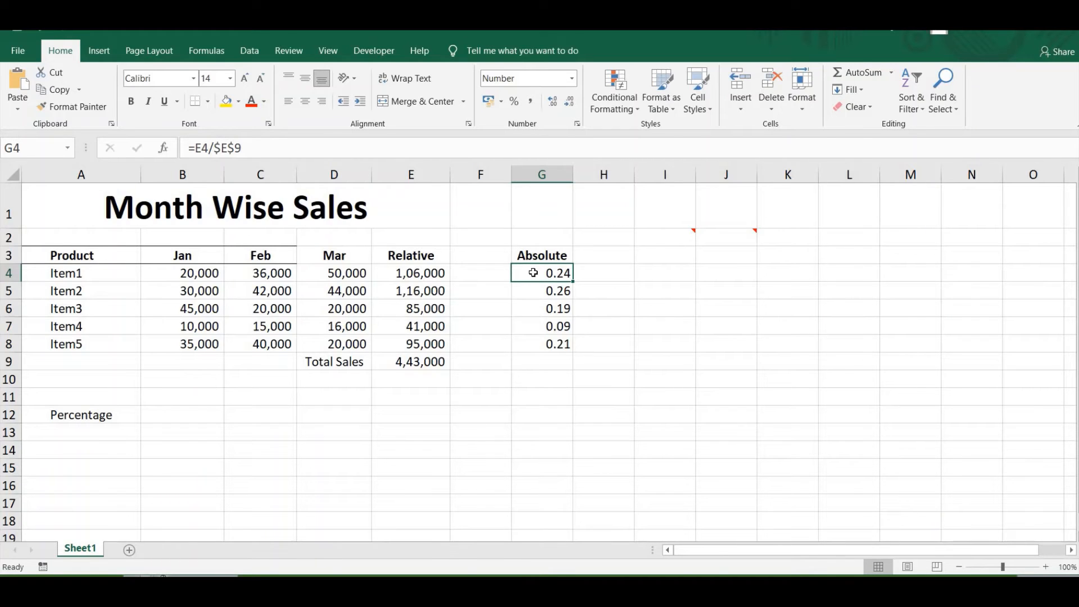
click(548, 290)
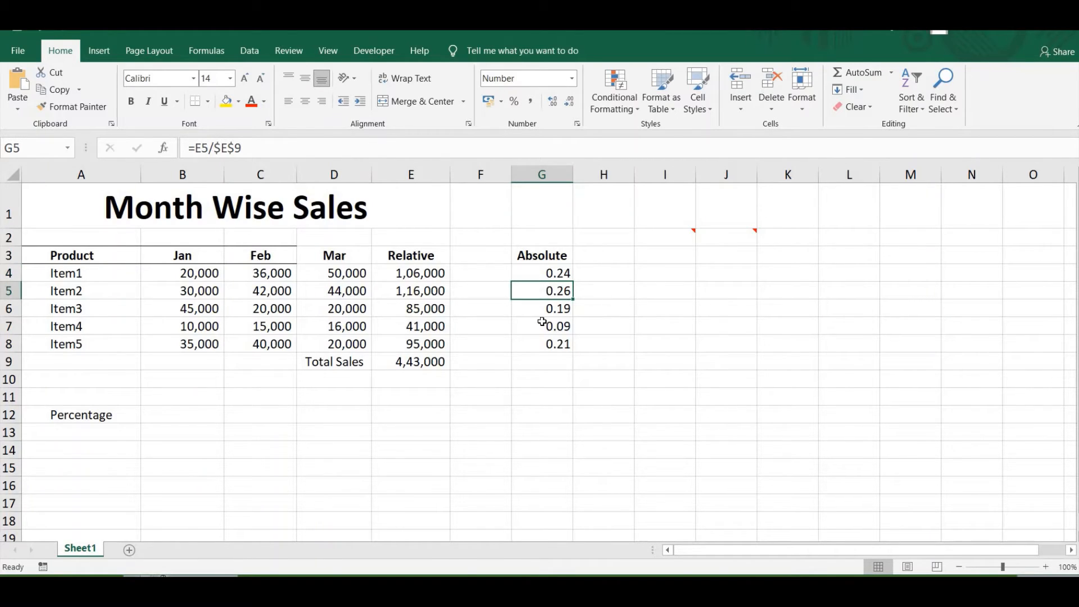
click(544, 309)
click(551, 345)
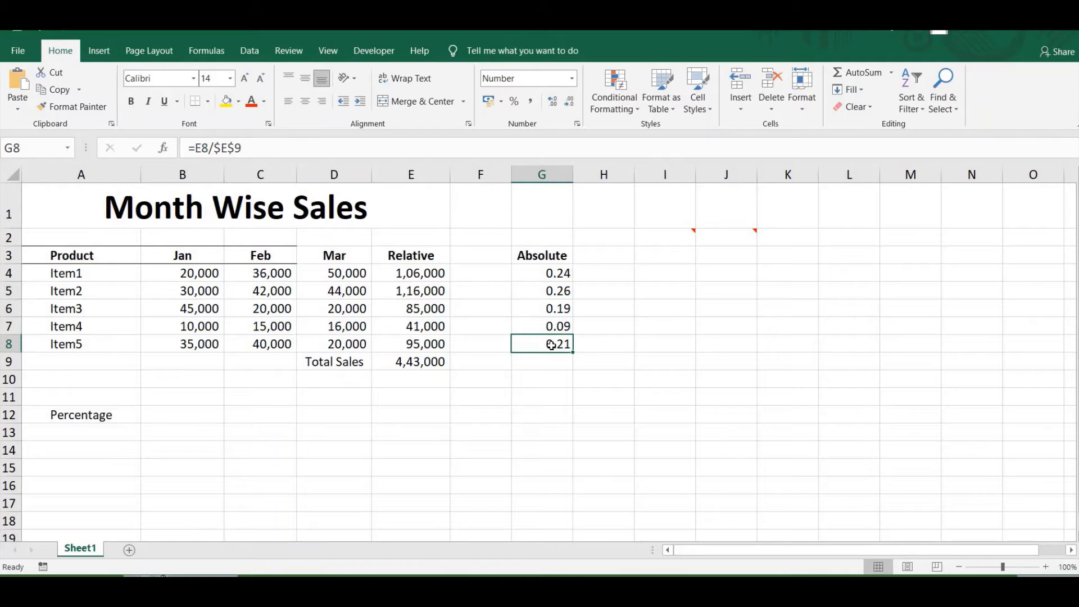
click(557, 328)
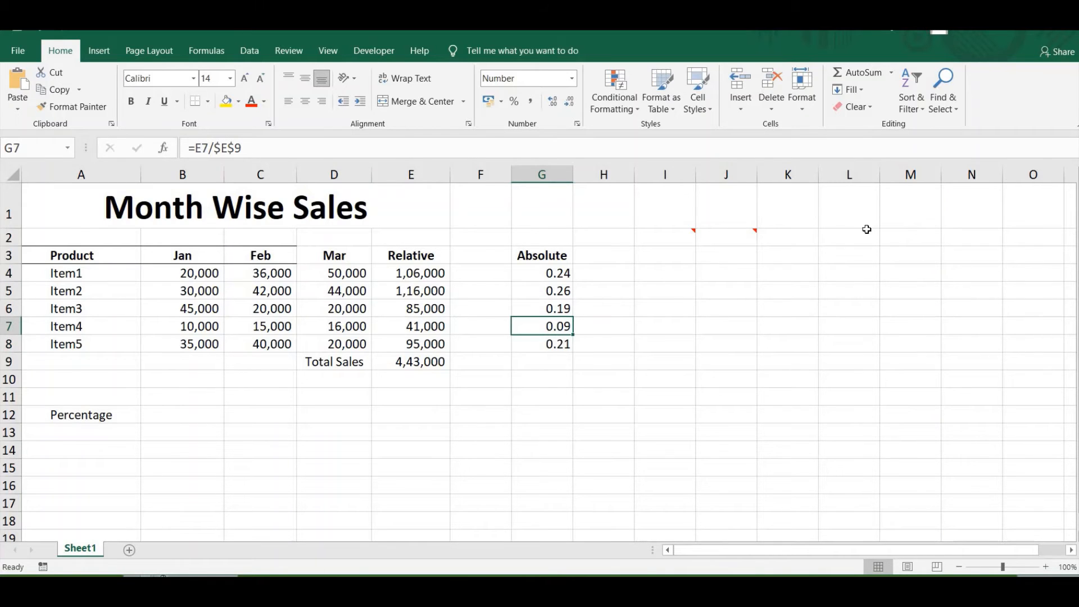
mouse_move(682, 235)
click(556, 289)
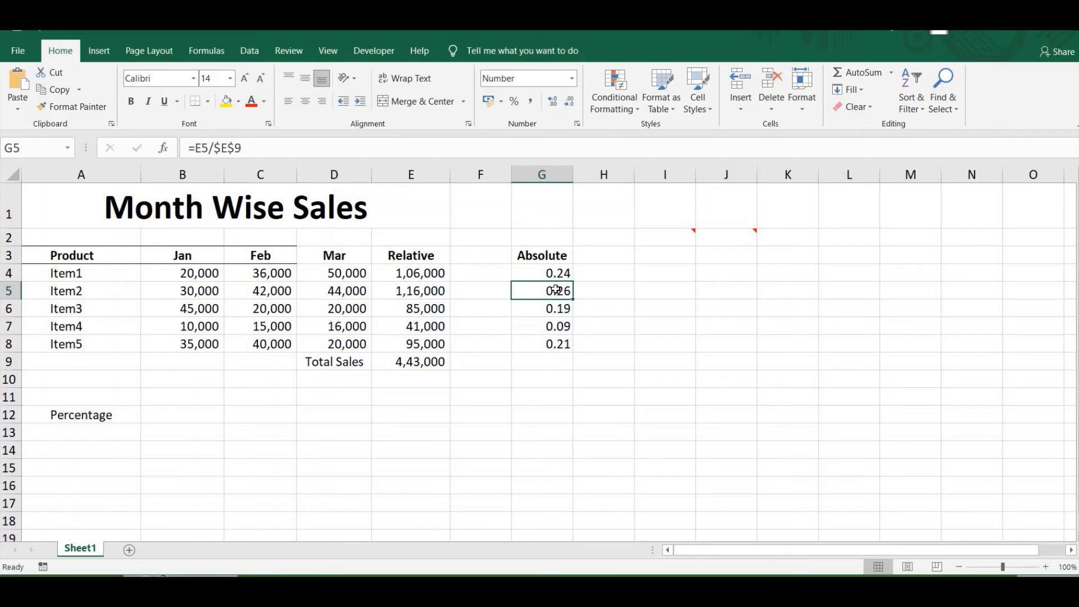
click(419, 362)
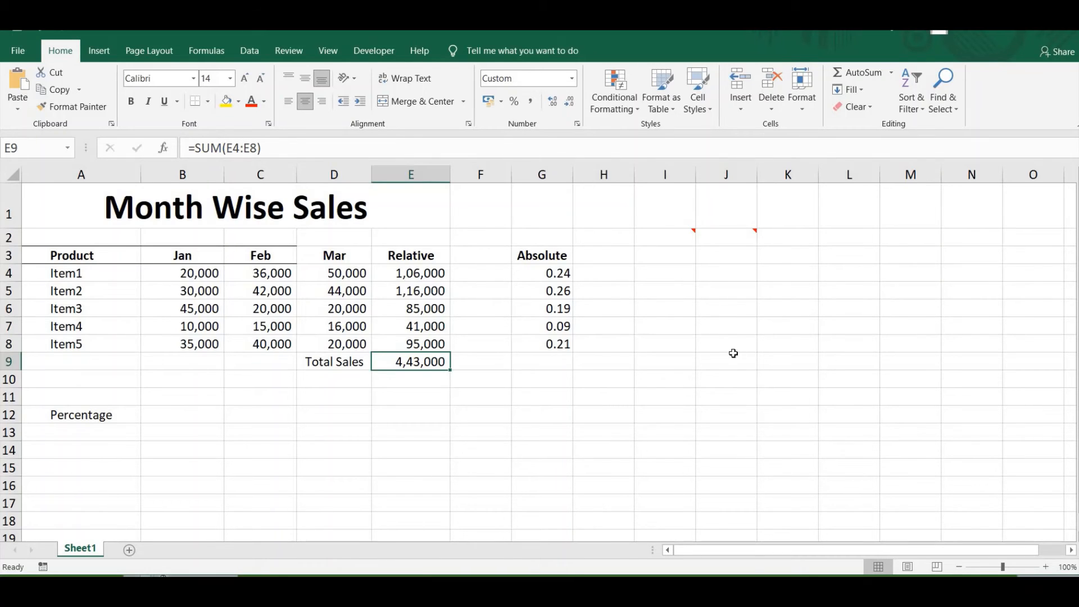
click(649, 398)
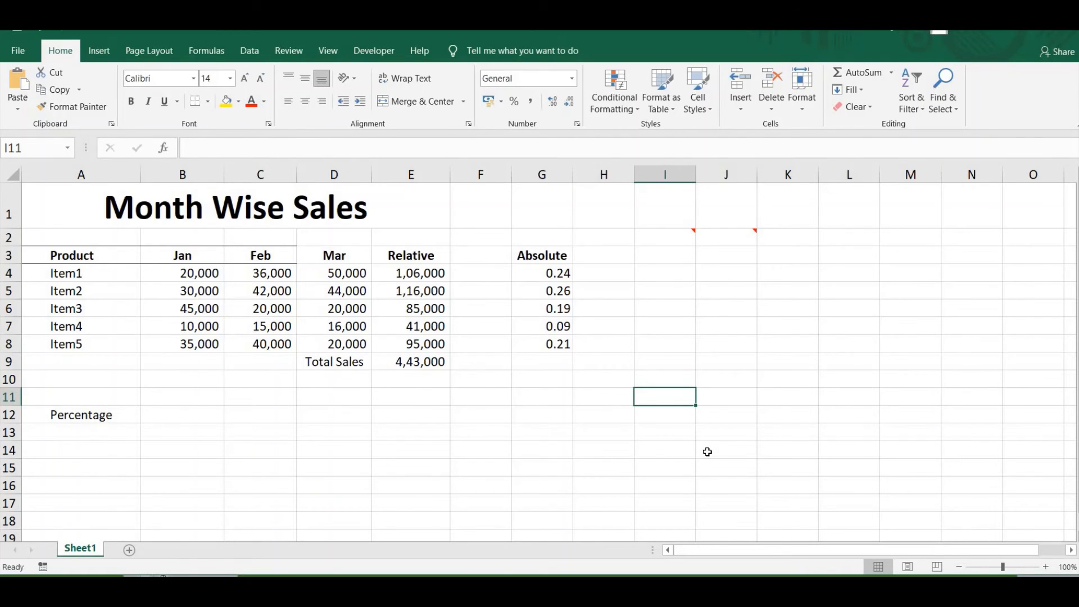
text($)
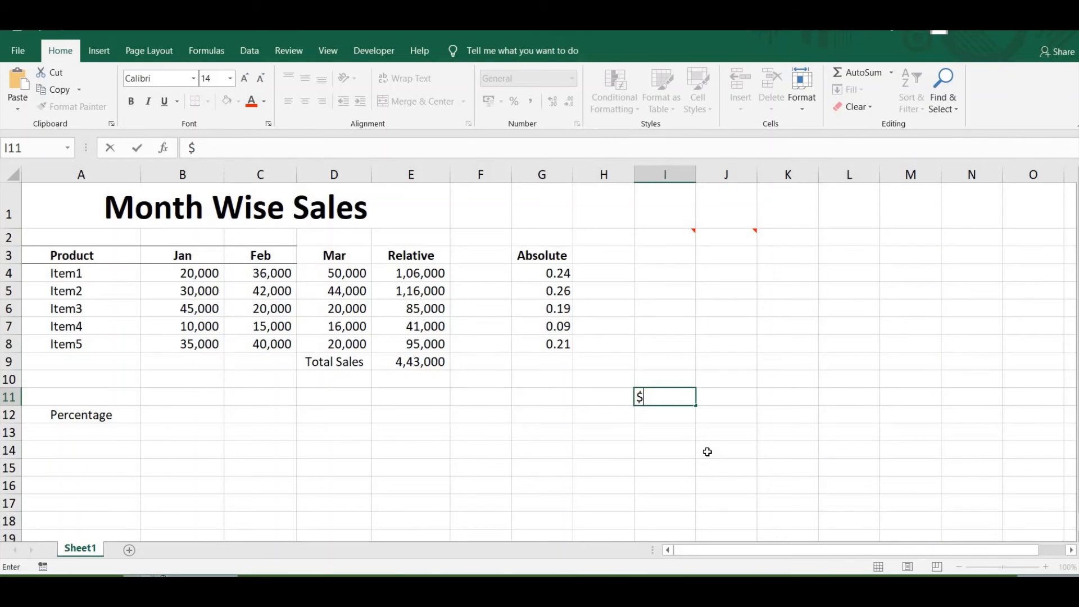
text(i11)
key(BackSpace)
key(BackSpace)
key(BackSpace)
key(BackSpace)
text(i$11)
key(BackSpace)
key(BackSpace)
key(BackSpace)
Enter the formula =B4/E4 in cell B12 to calculate Item1's January share of its total.
click(160, 419)
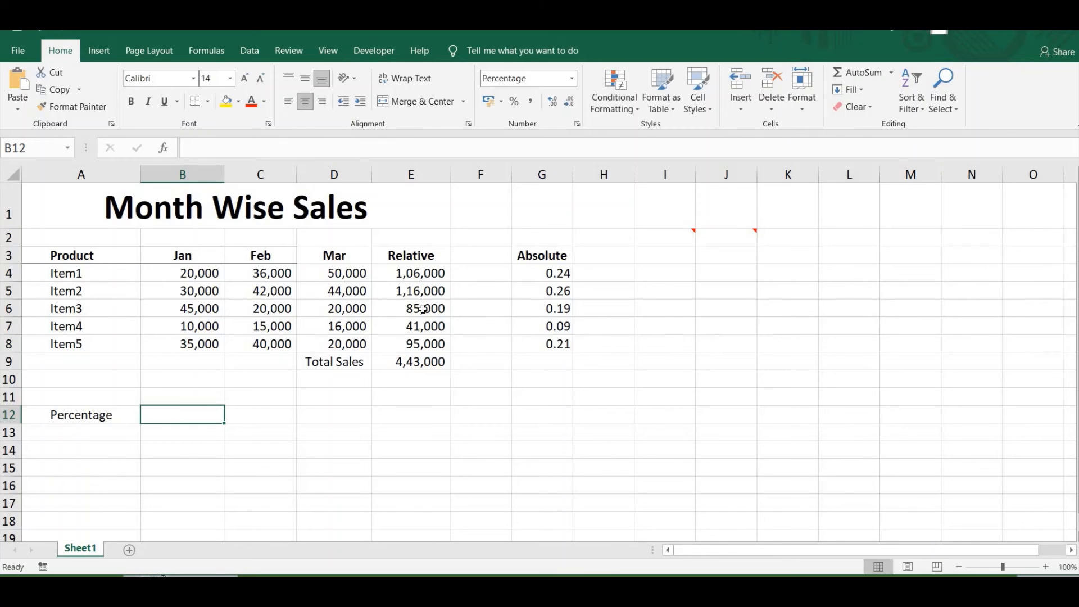
click(420, 174)
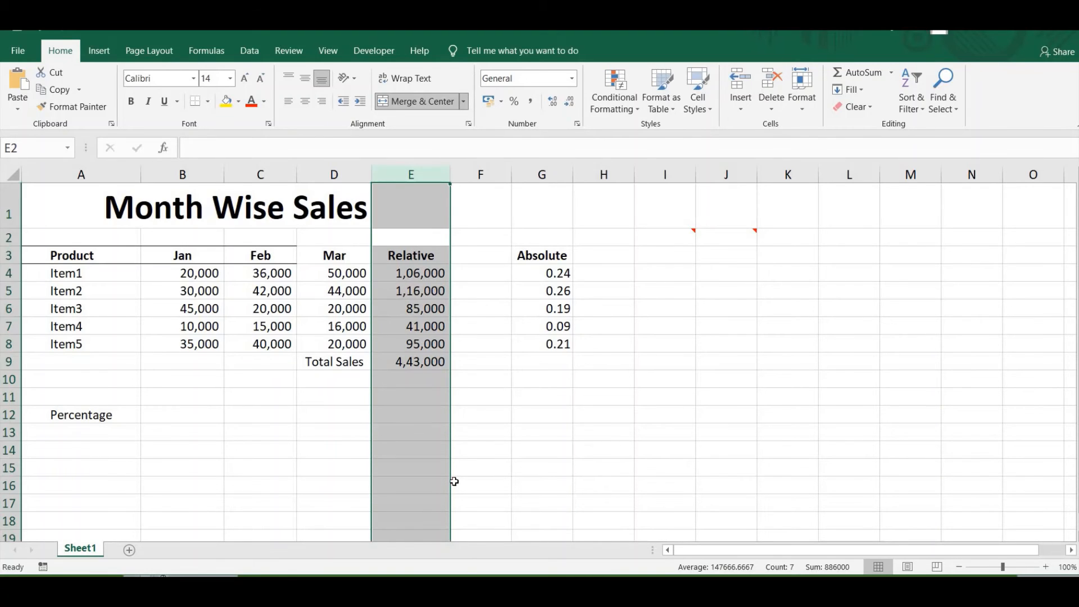
click(150, 444)
click(166, 413)
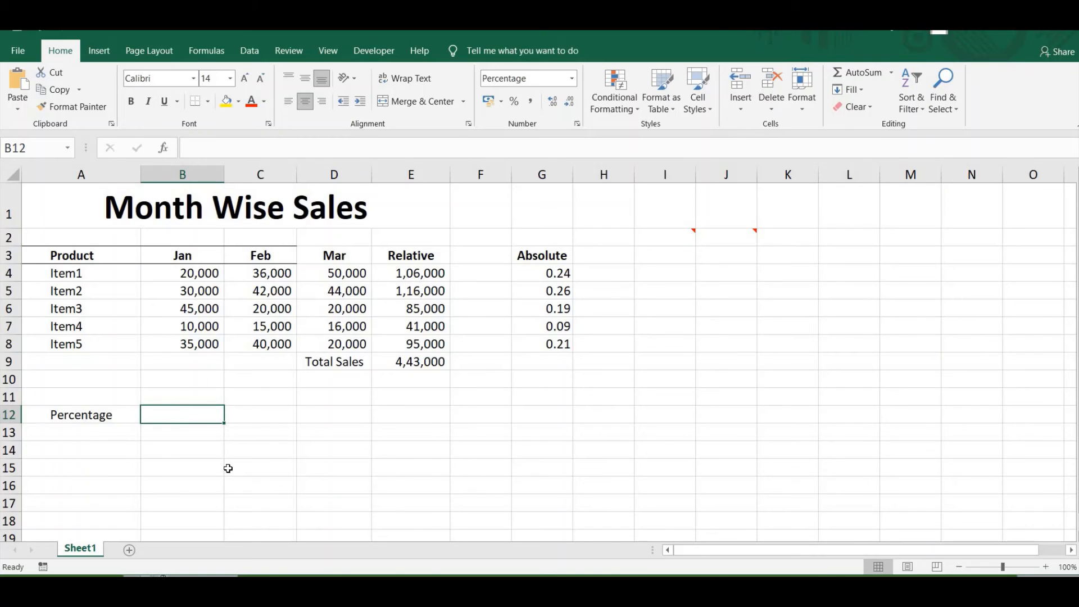
text(=)
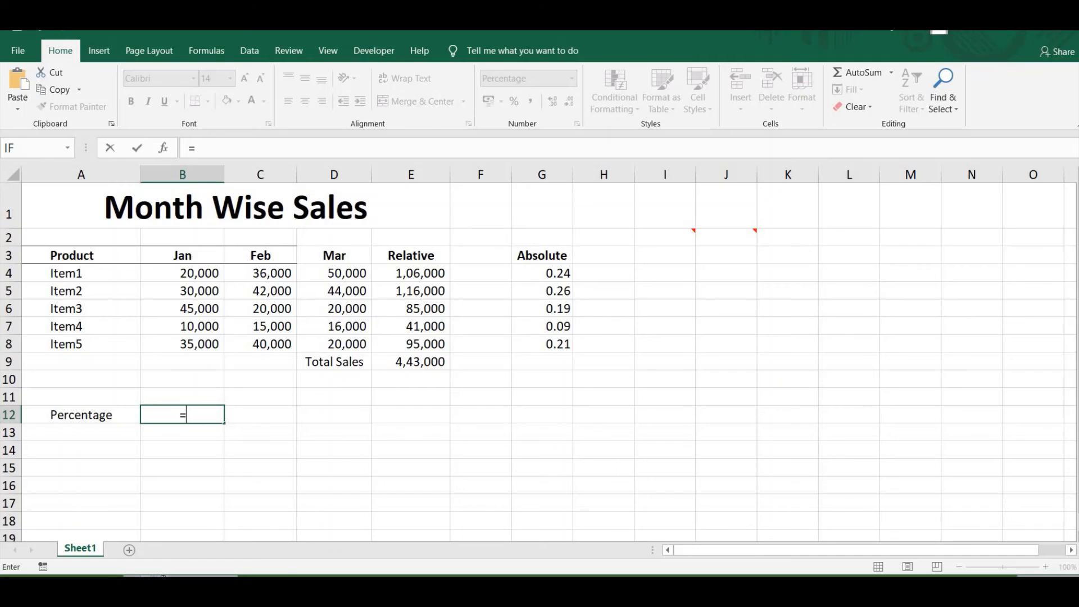
text(b4/)
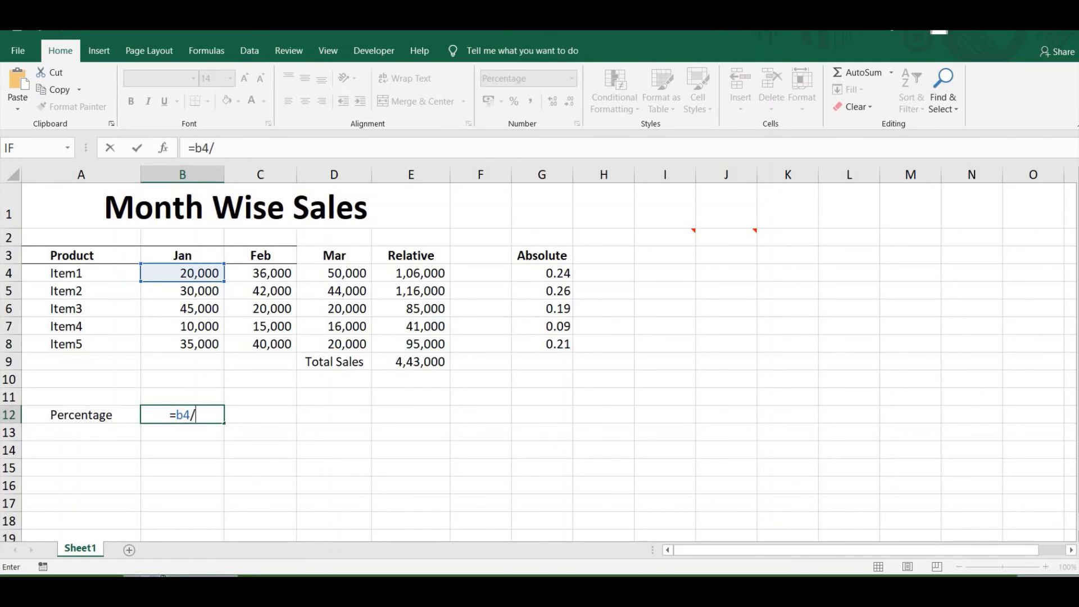
text(e4)
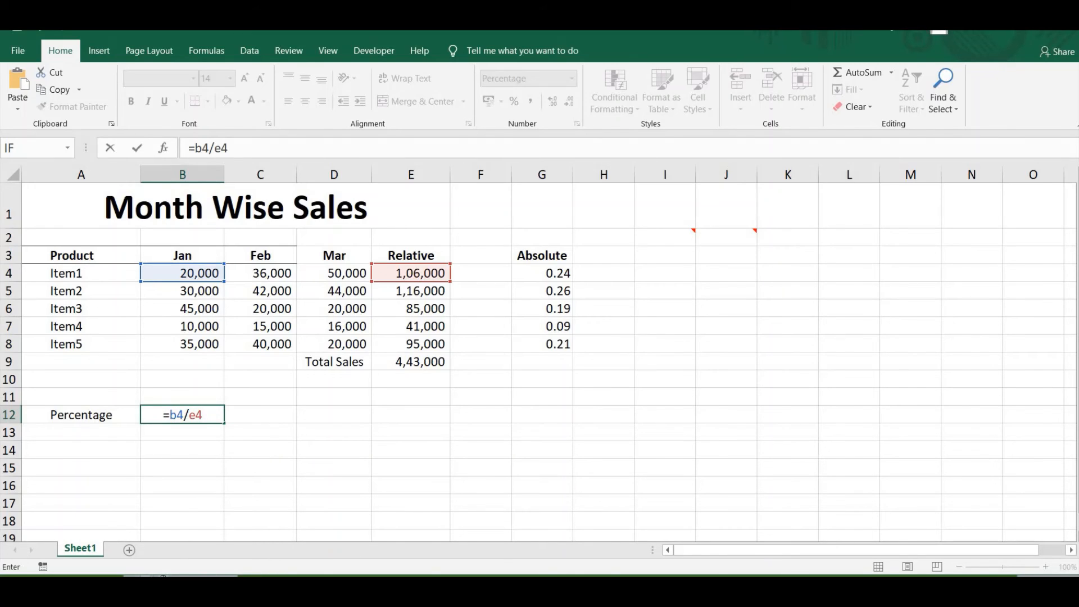
key(Left)
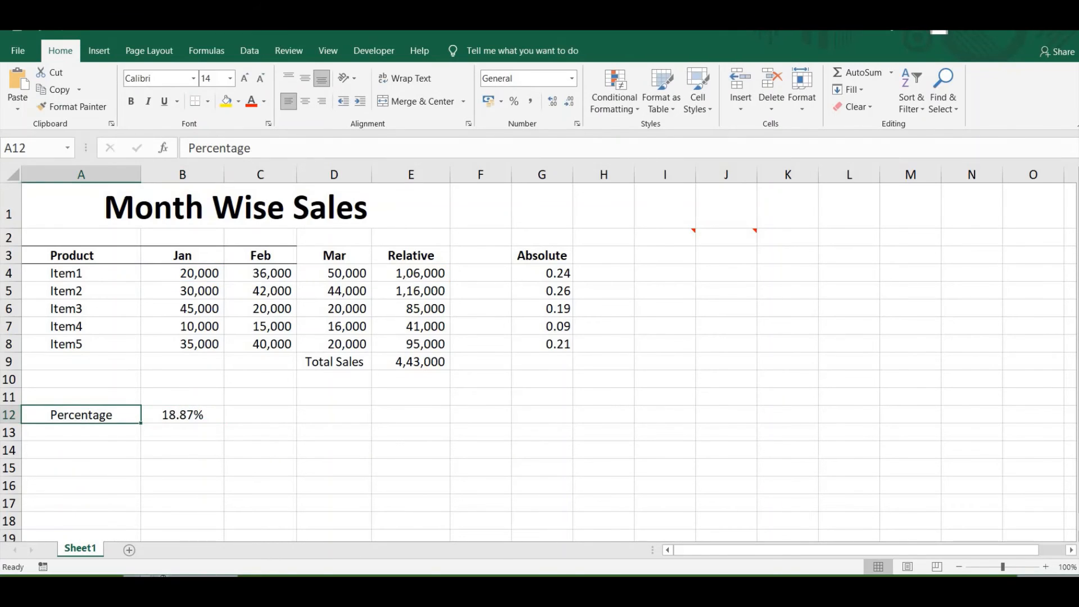
click(200, 415)
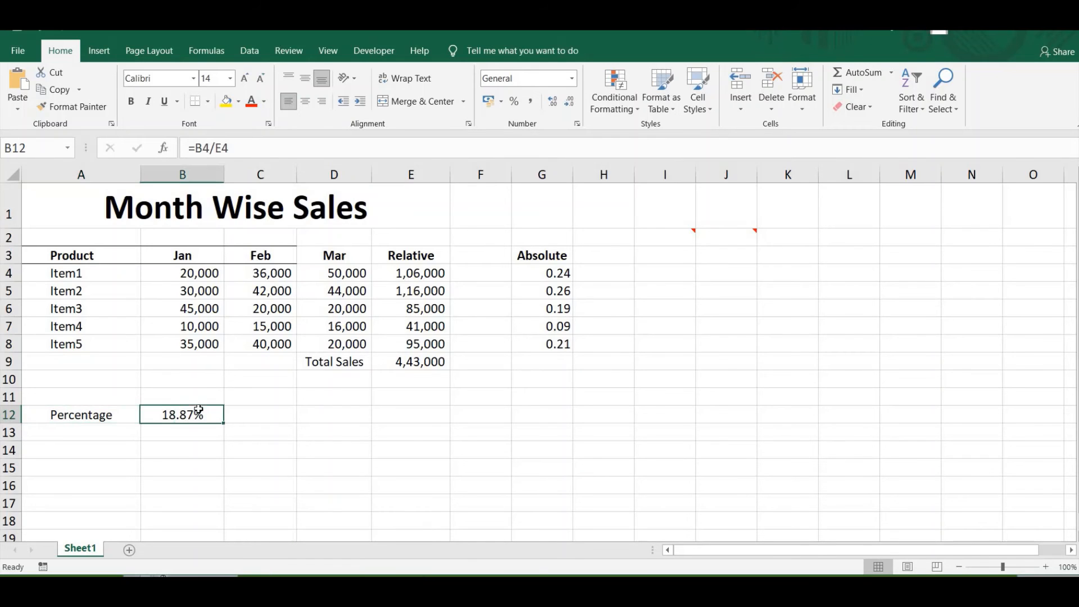
double_click(190, 416)
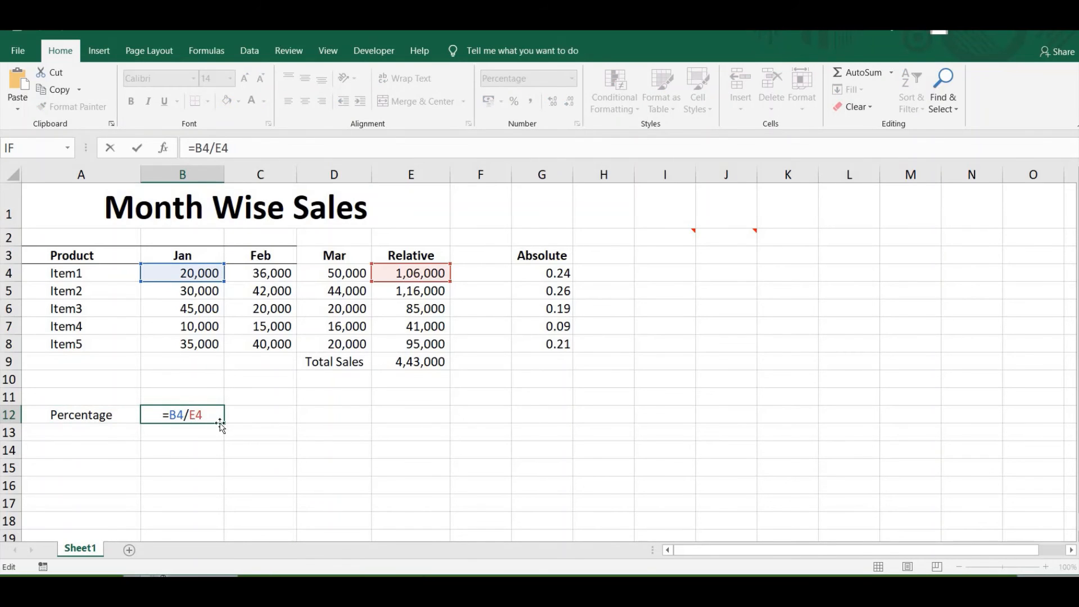
click(180, 434)
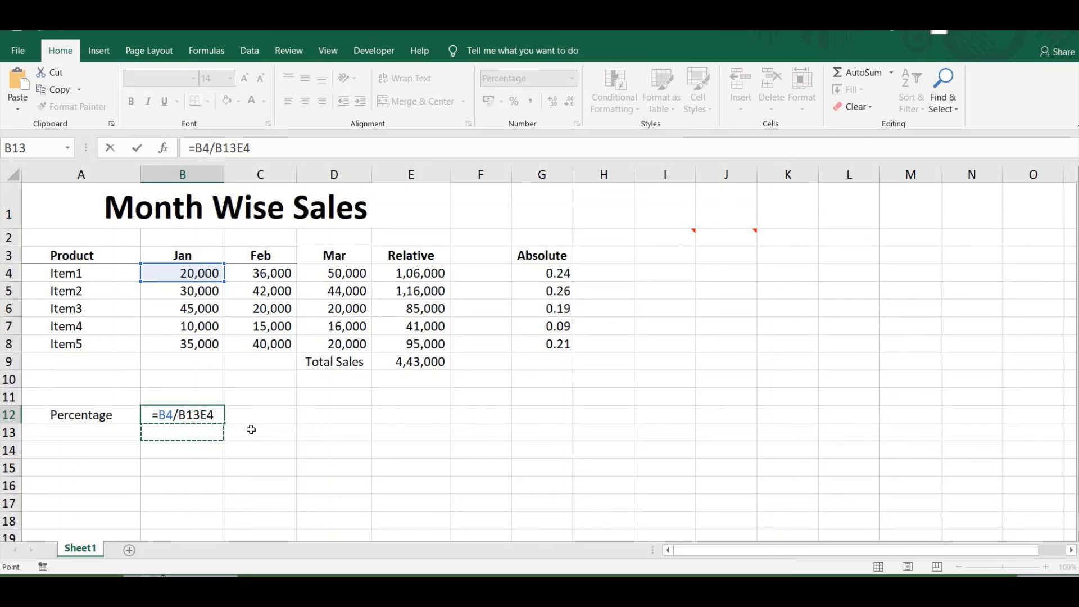
click(214, 415)
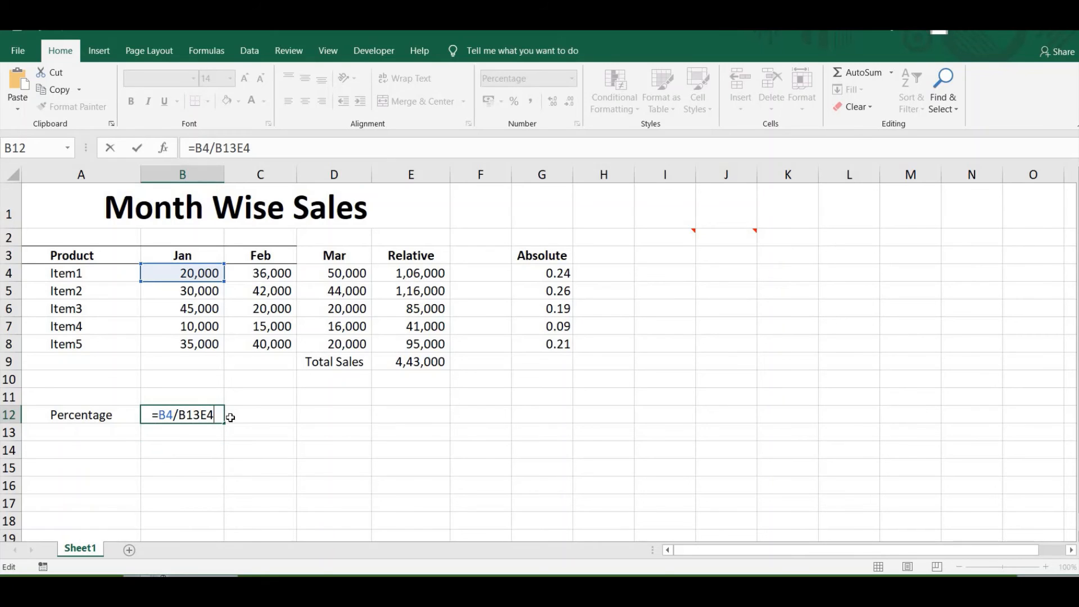
key(BackSpace)
key(BackSpace)
key(BackSpace)
key(BackSpace)
key(BackSpace)
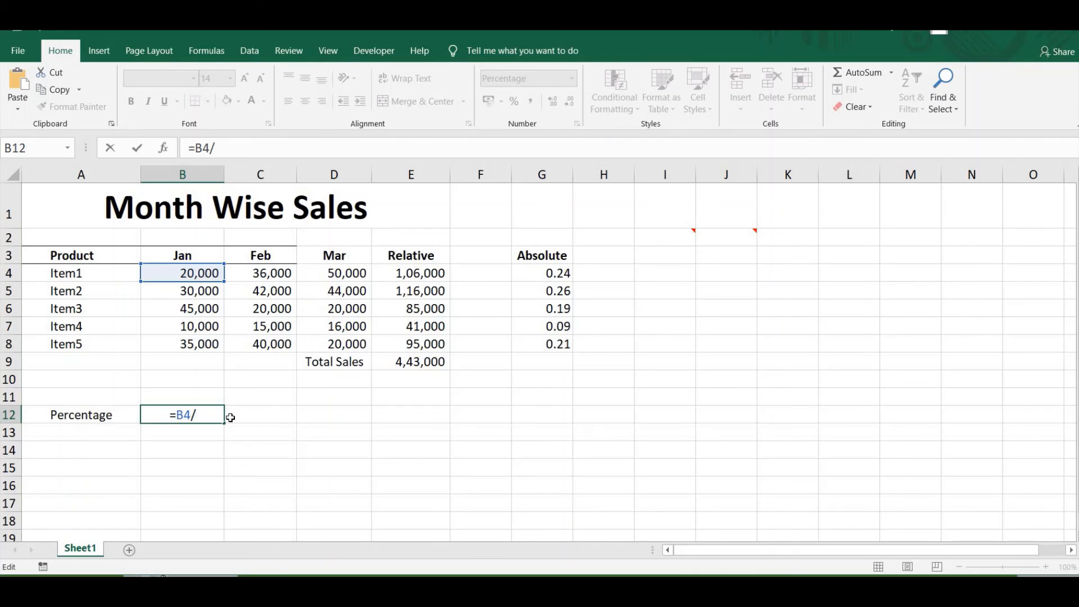
text(e)
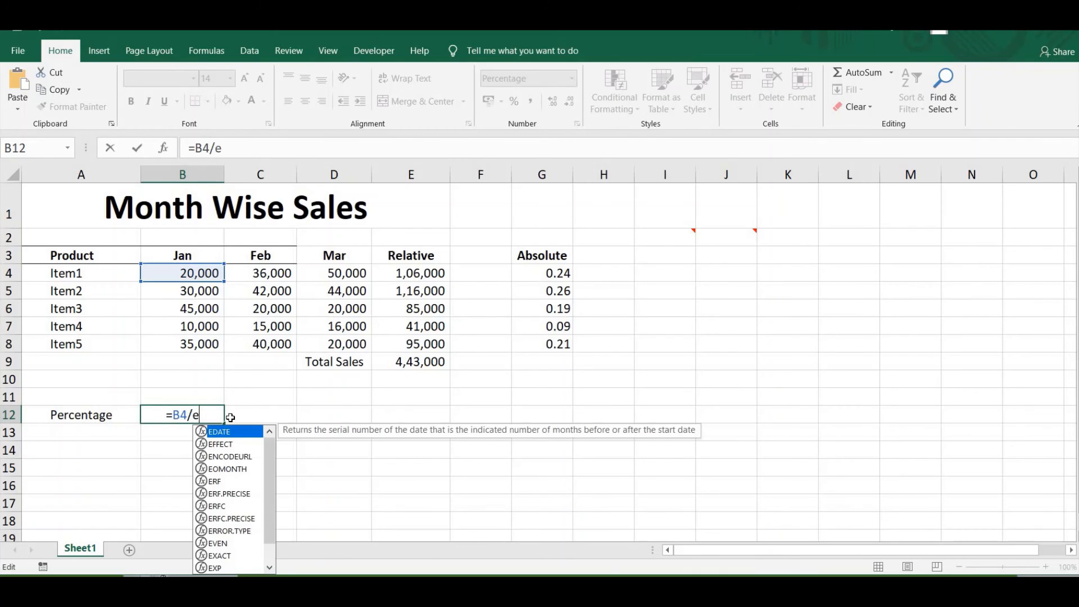
text(4)
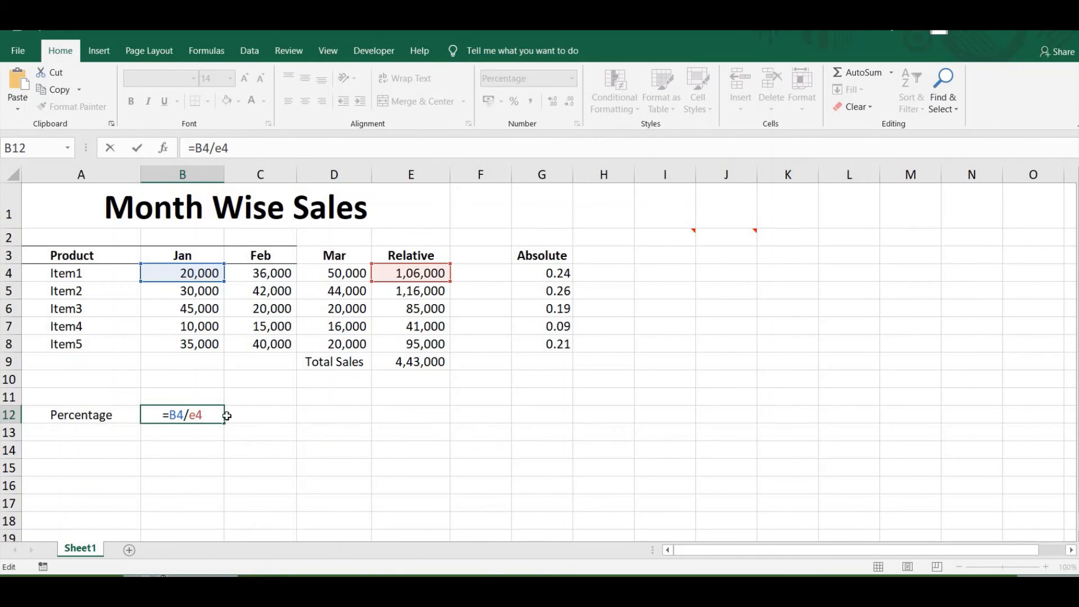
click(212, 446)
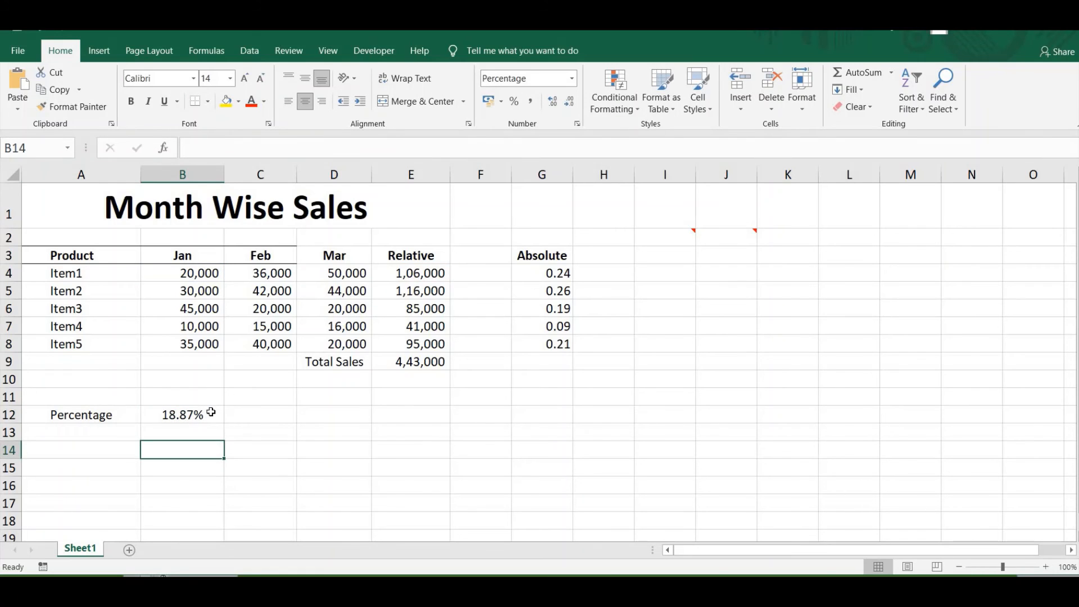
Try filling the relative formula in B12 across to E12, check the copy in C12, and clear C12:E12.
click(217, 415)
drag(256, 421, 430, 414)
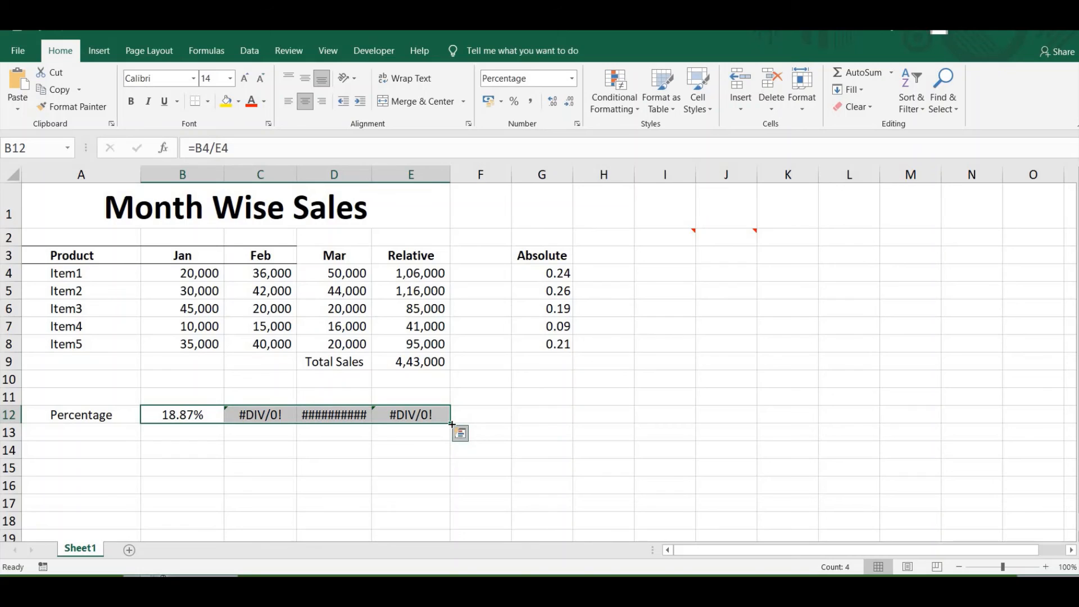
click(258, 473)
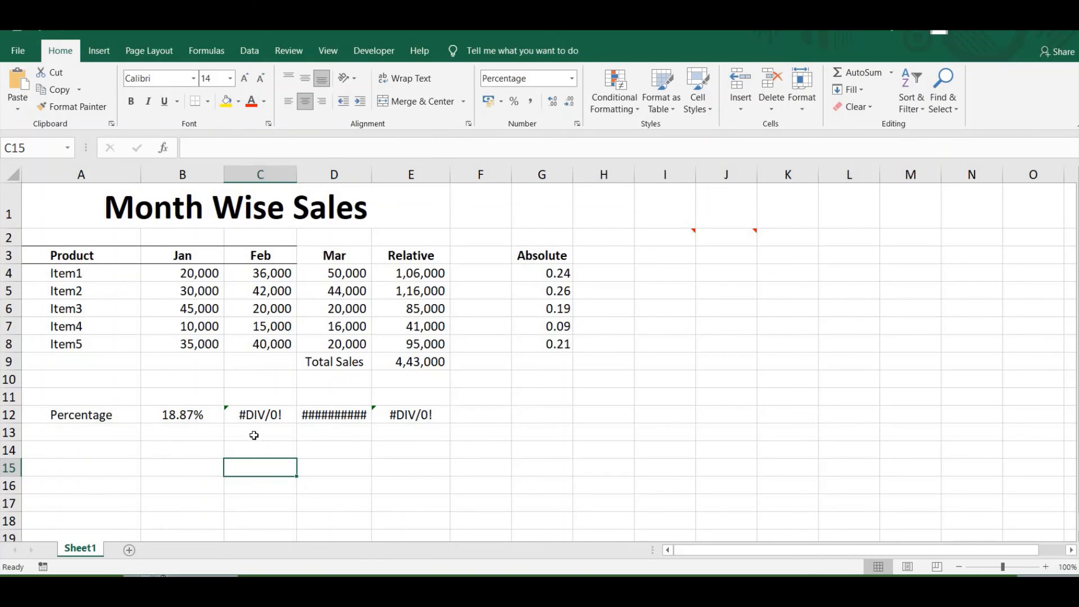
click(259, 417)
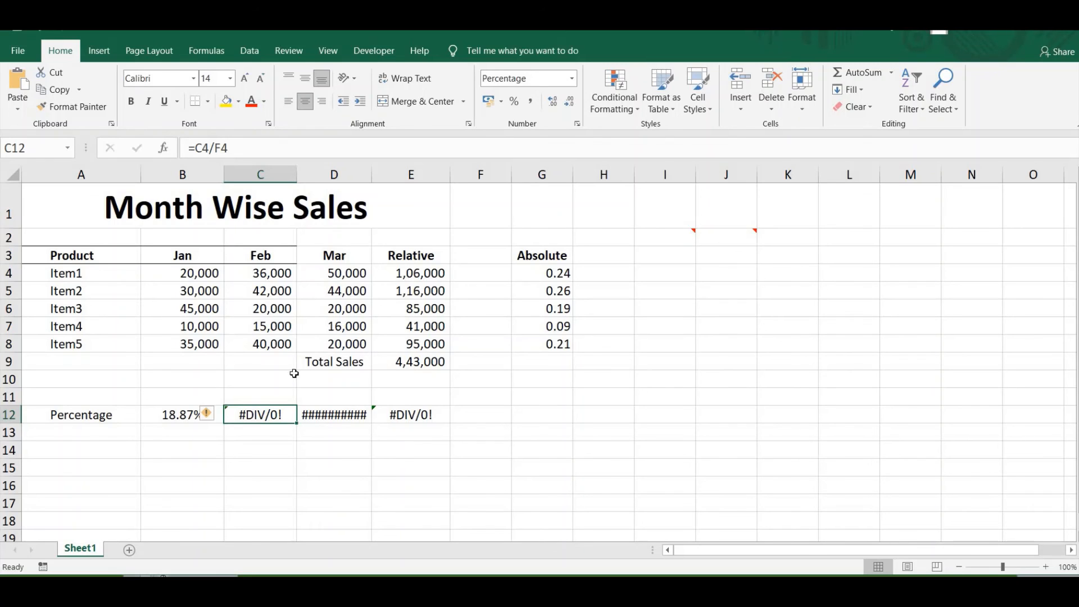
drag(426, 415, 275, 411)
key(Delete)
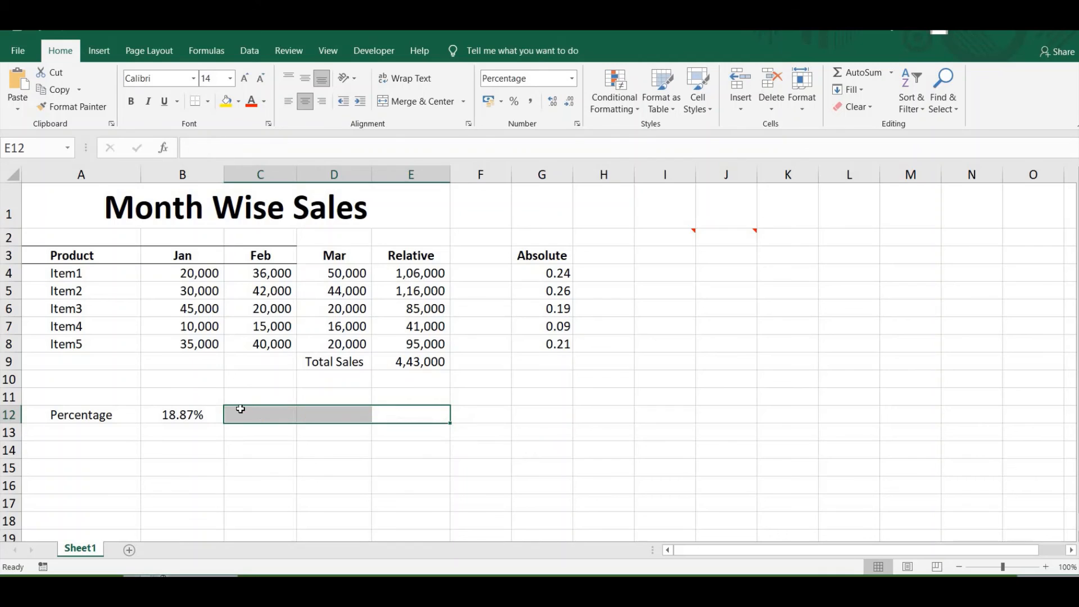
Change the formula in B12 to the mixed reference =B4/$E4 so that column E stays fixed.
click(210, 413)
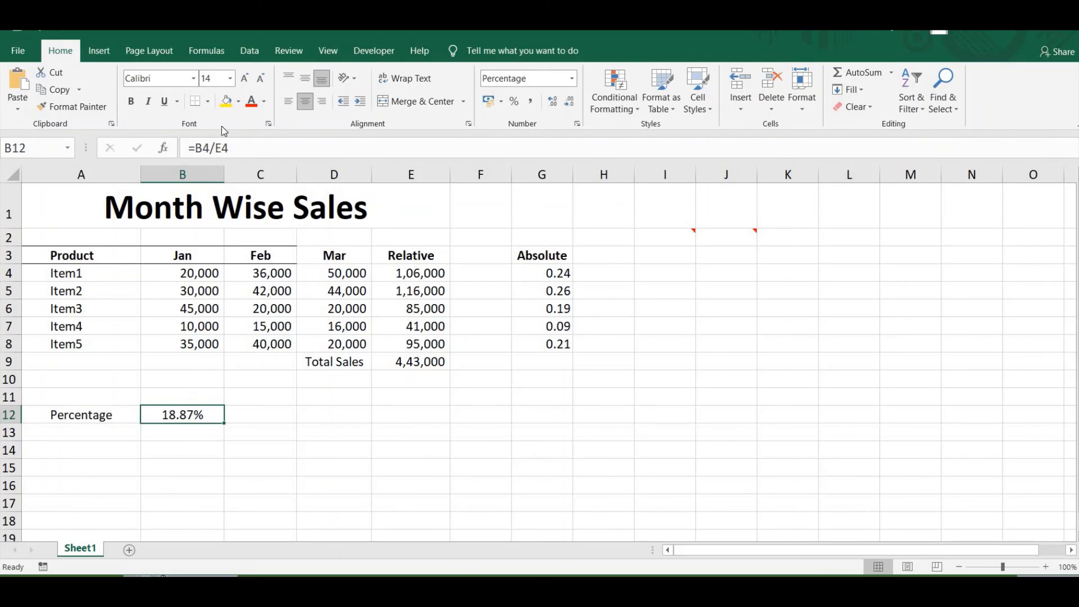
click(224, 155)
click(217, 150)
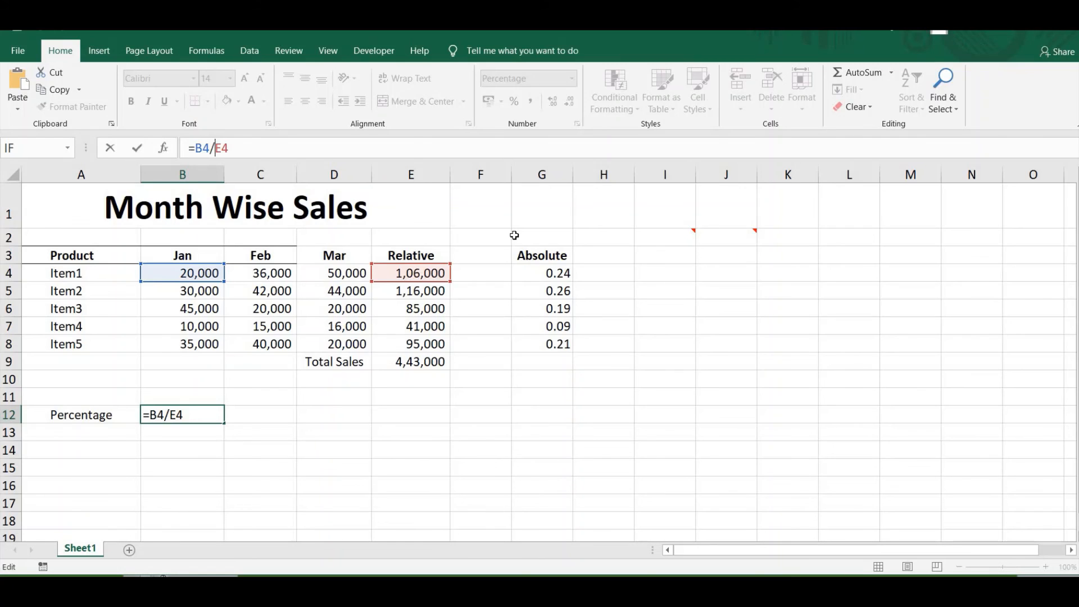
text($)
click(200, 444)
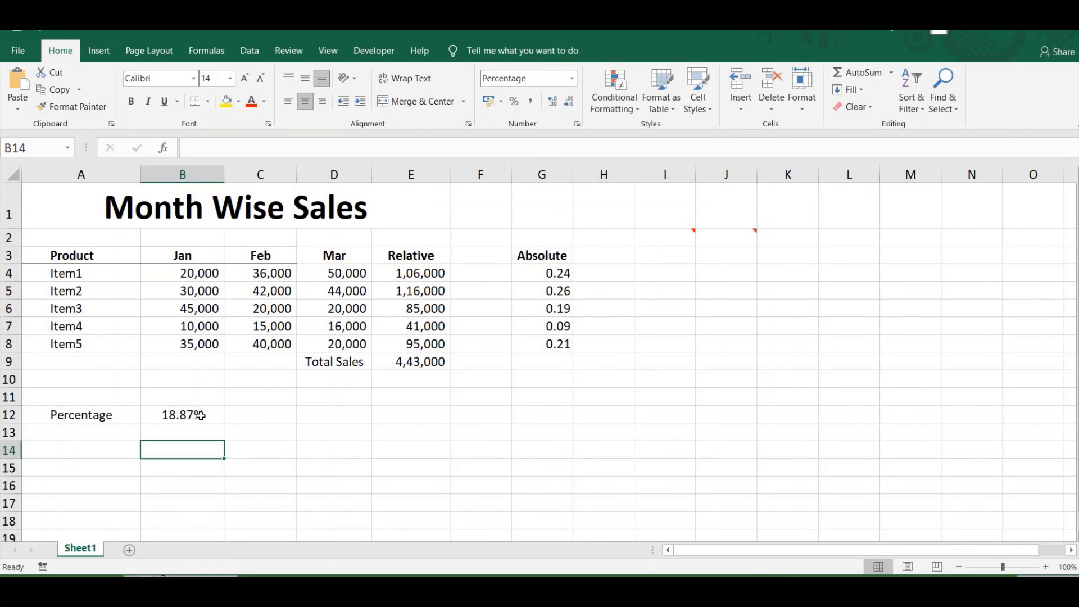
Fill the mixed-reference formula from B12 across to column D and down to row 16.
click(200, 416)
drag(224, 423, 375, 495)
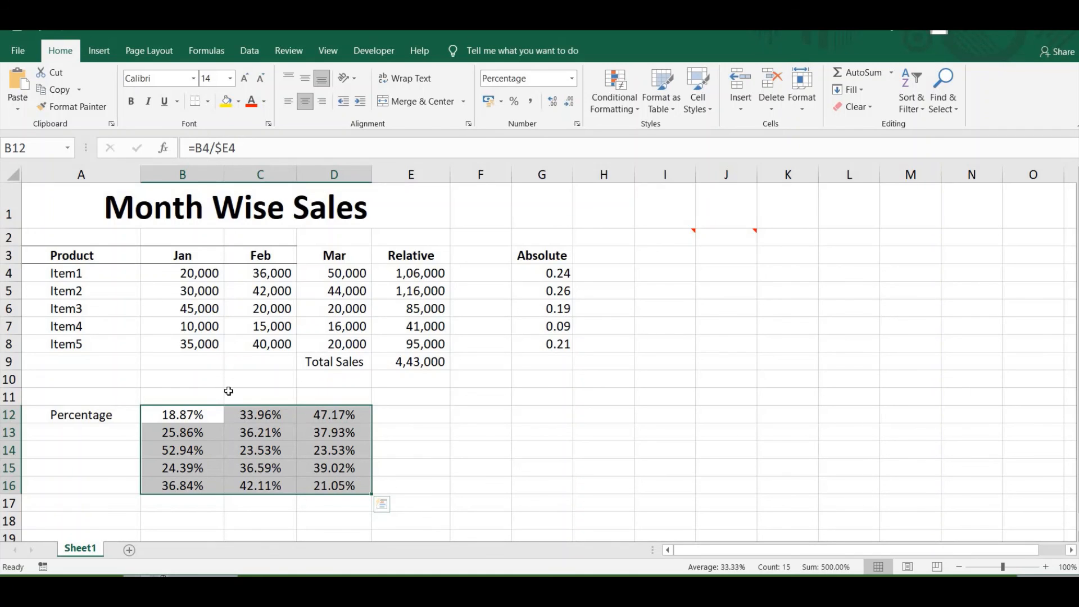
click(433, 414)
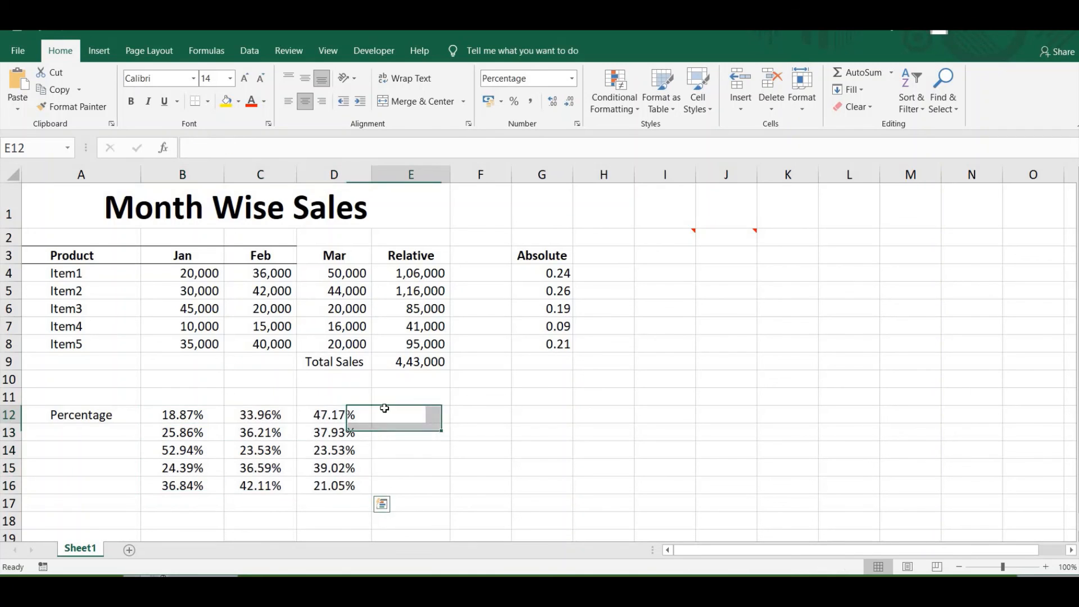
Examine the copied formulas in B12:D16 to compare how the month reference and the mixed column E reference behave.
click(268, 414)
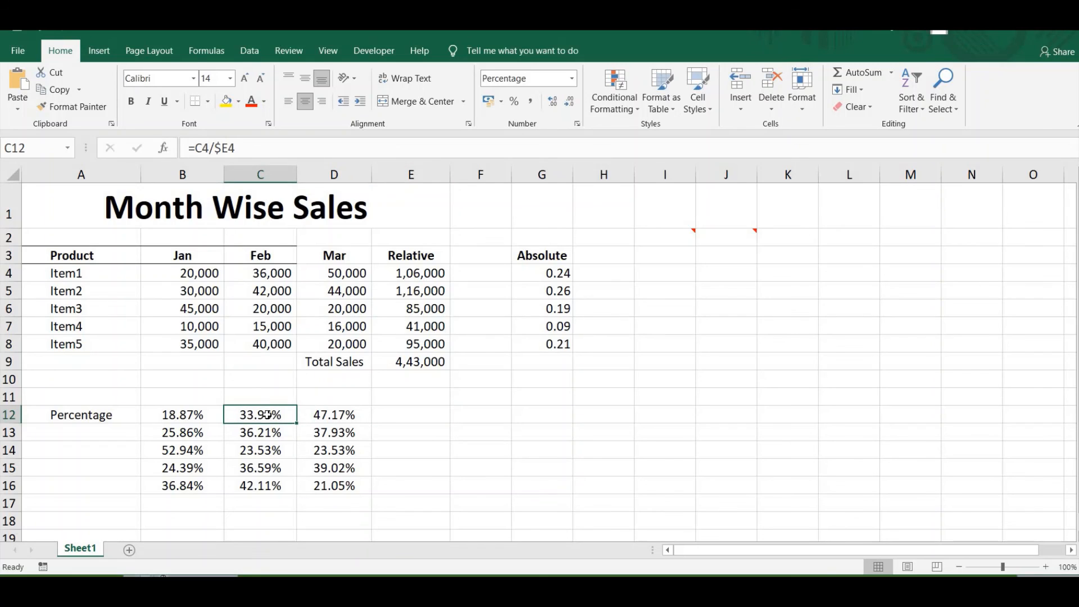
click(320, 414)
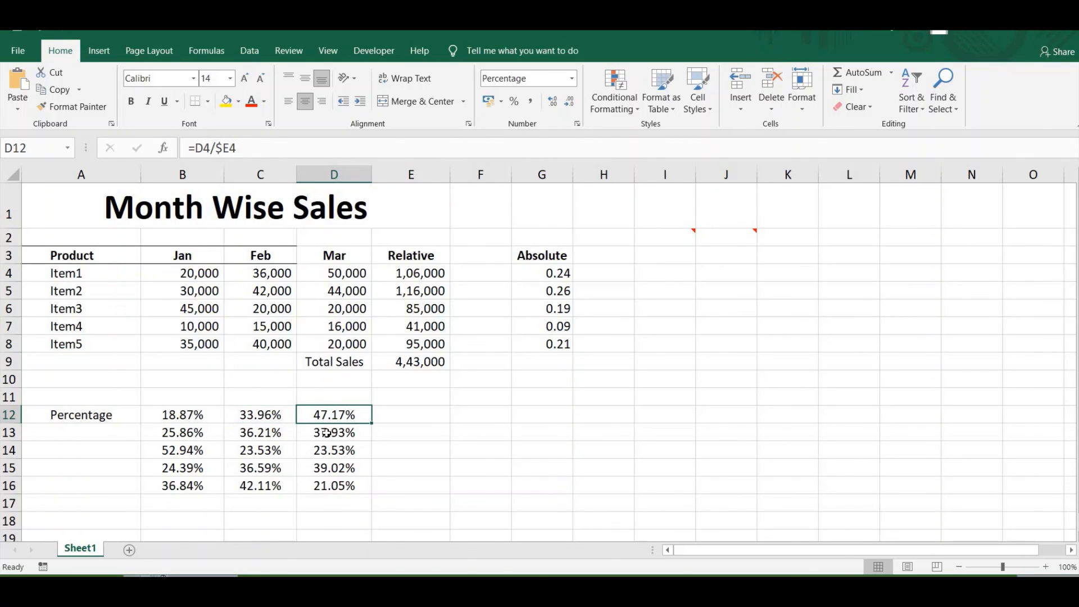
click(193, 438)
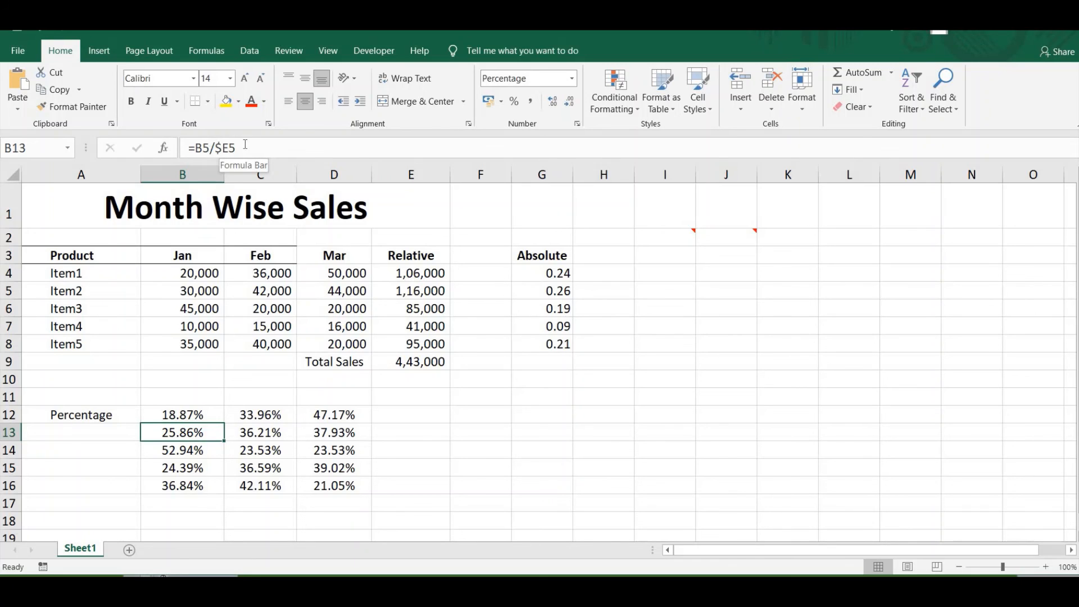
click(257, 432)
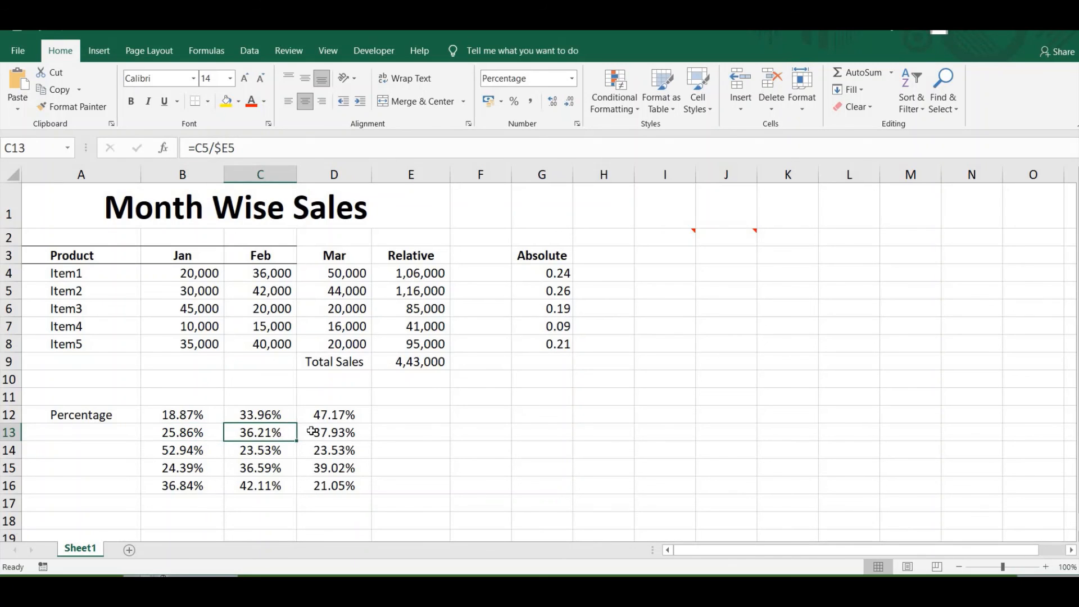
click(320, 432)
click(193, 451)
click(265, 452)
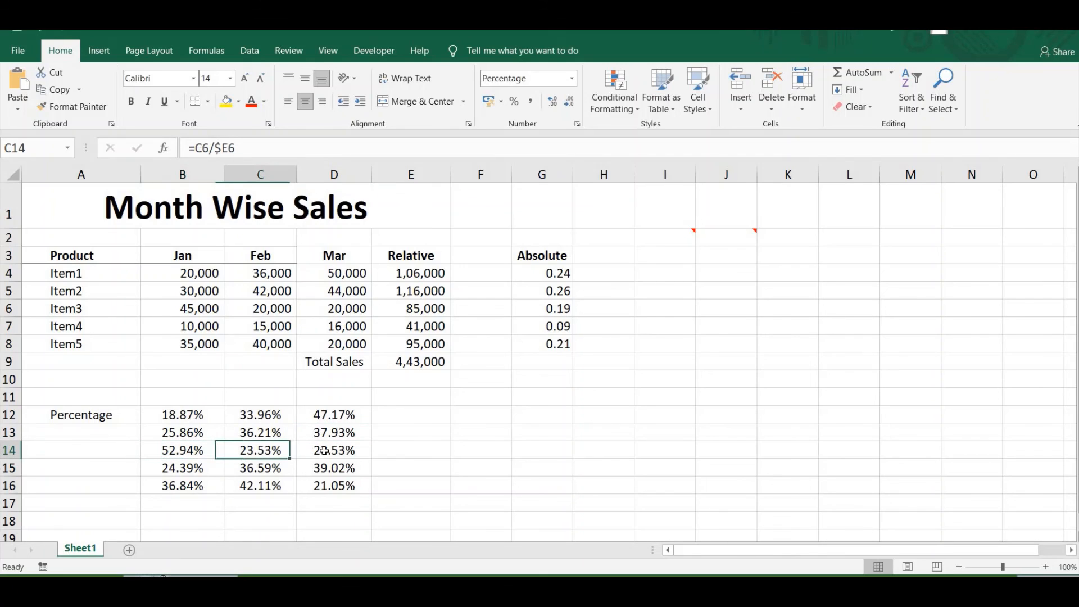
click(323, 450)
click(203, 469)
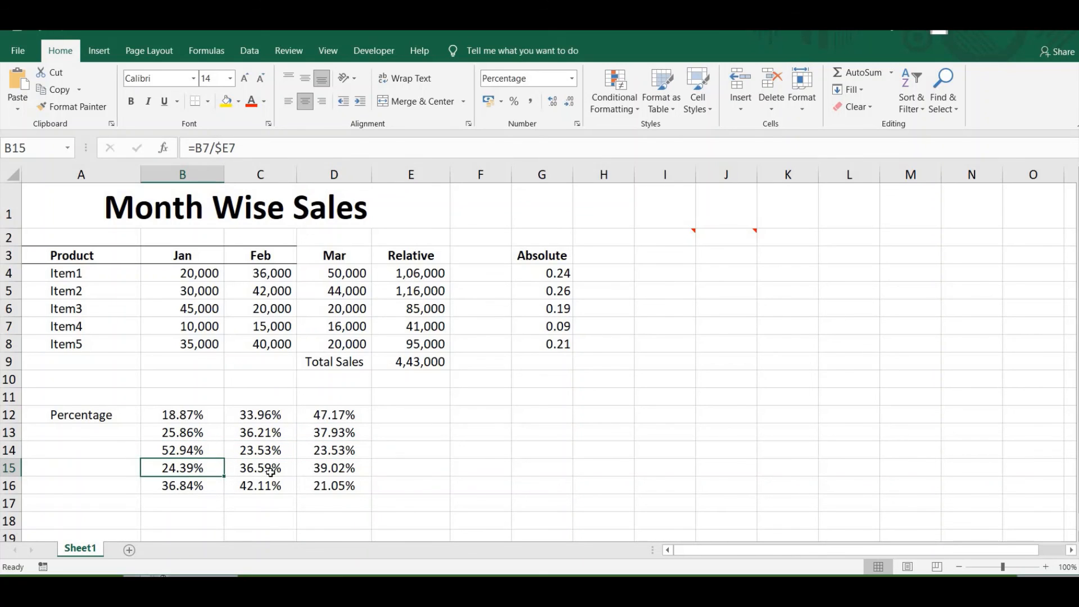
click(271, 472)
click(342, 471)
click(347, 495)
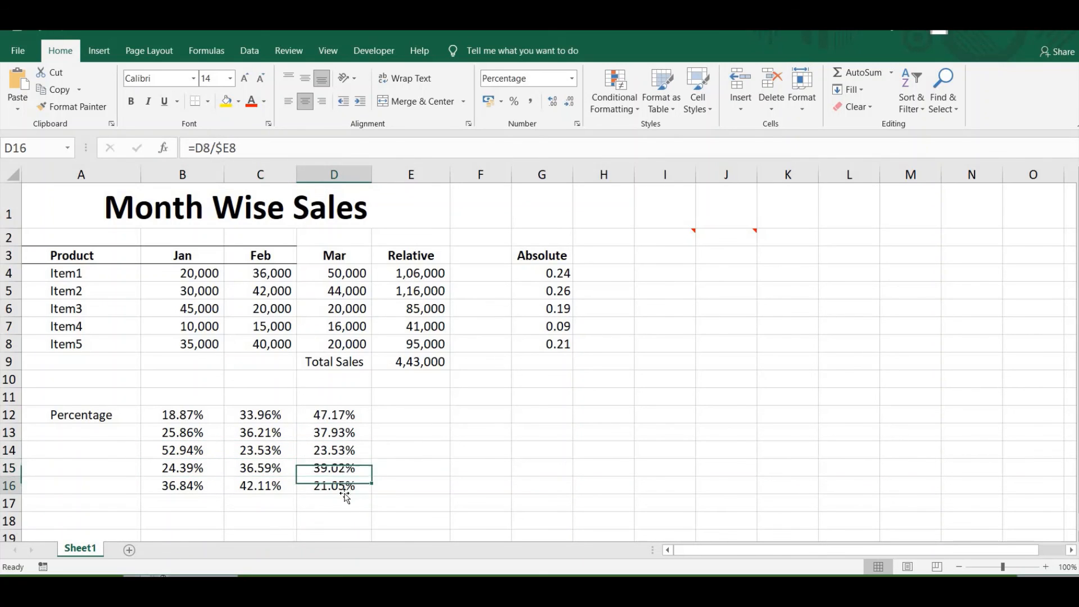